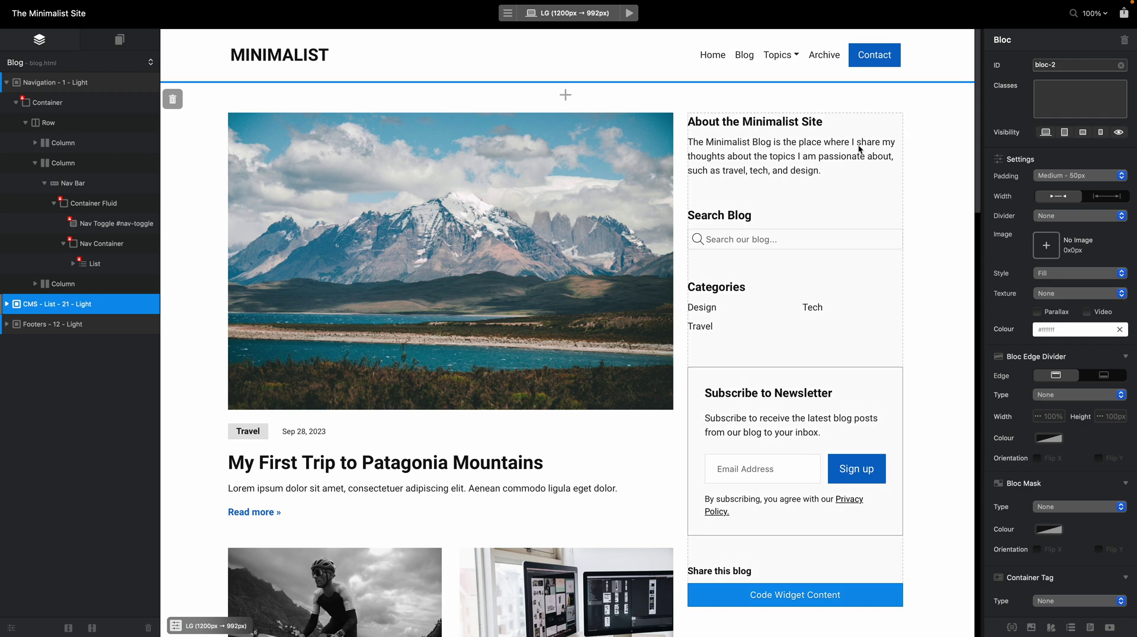
Select the nav bar's links list to show its Primary Menu data source.
click(801, 54)
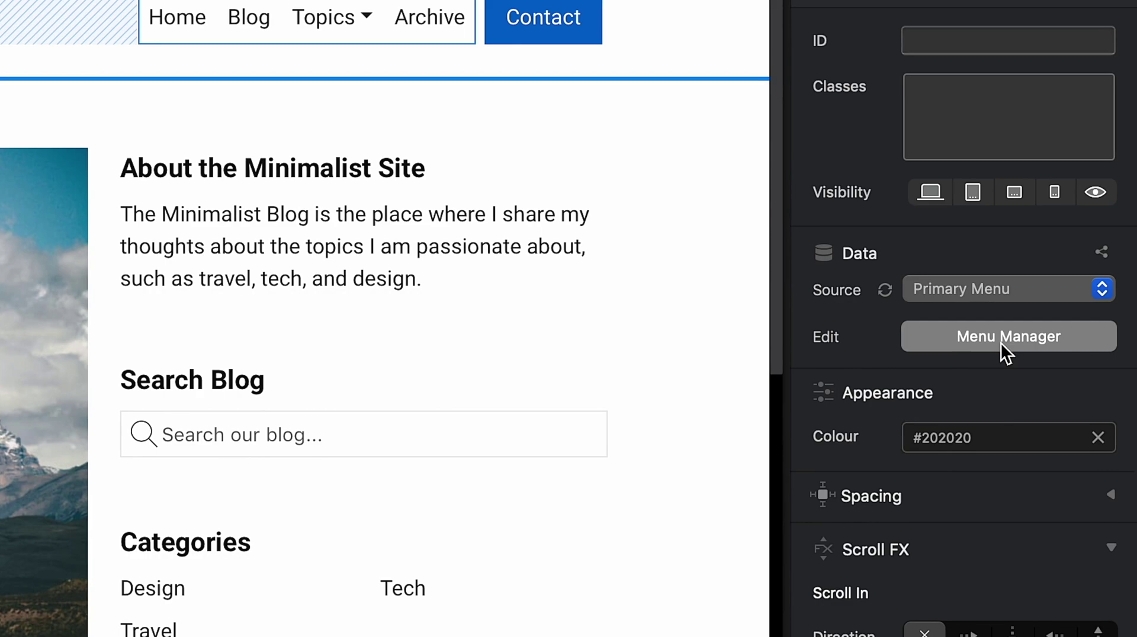
Open Menu Manager from the inspector, close it, then look for it under the Window menu.
click(1001, 343)
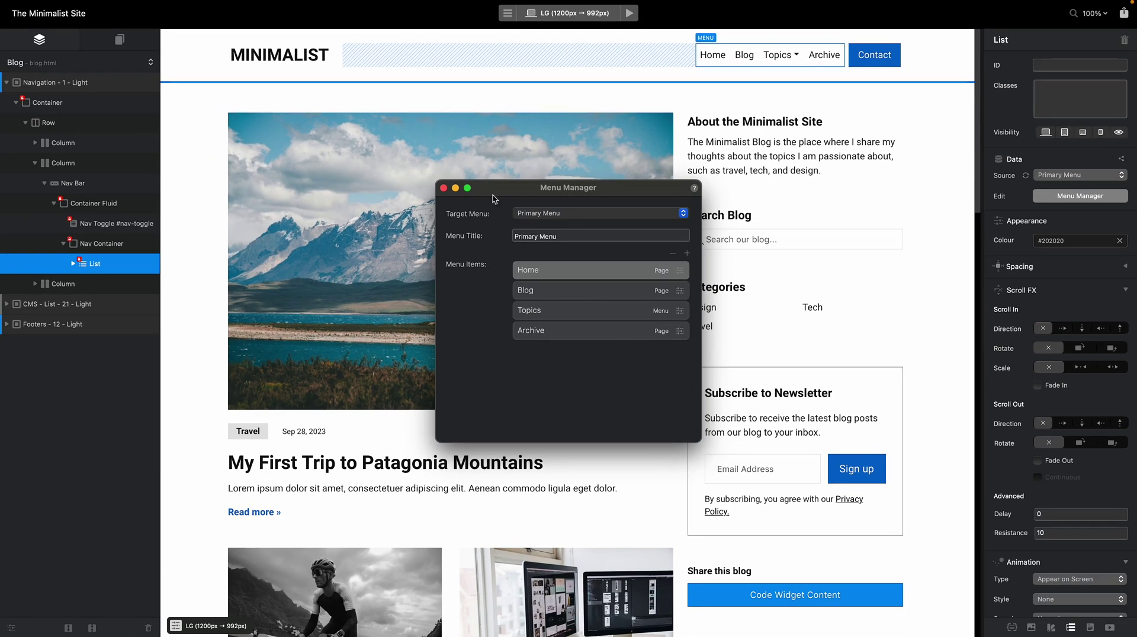
click(443, 188)
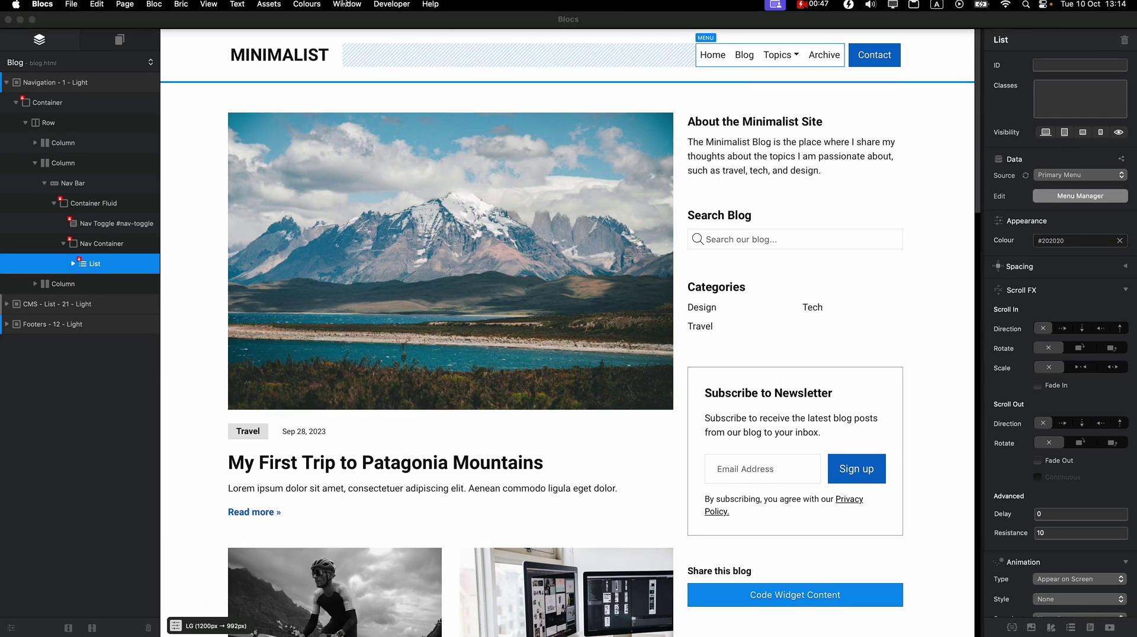
click(362, 5)
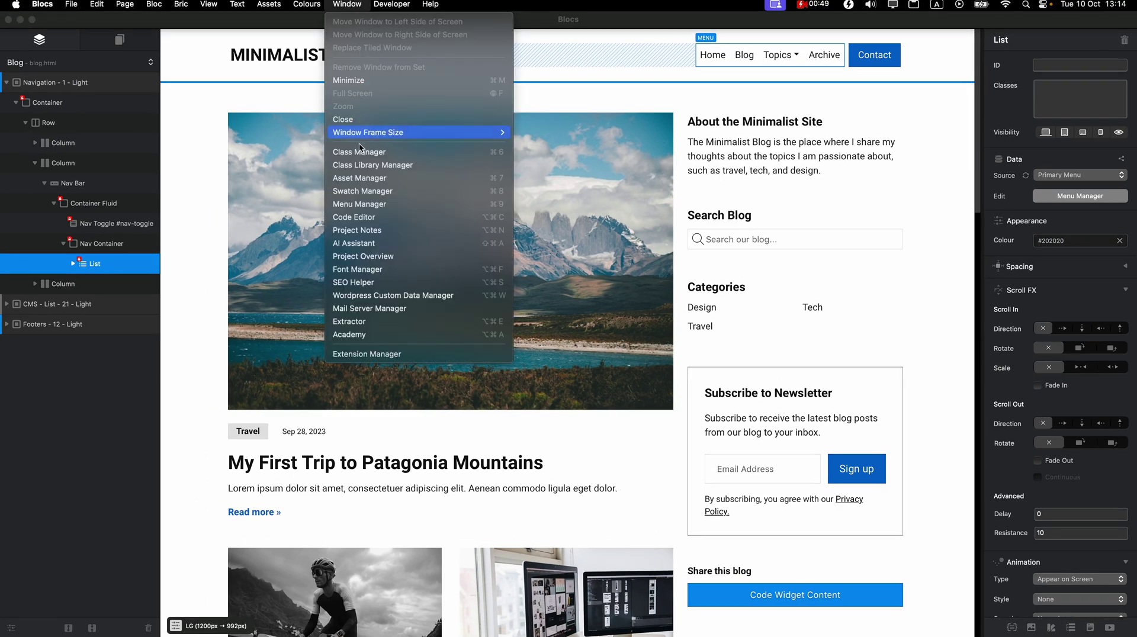
click(373, 204)
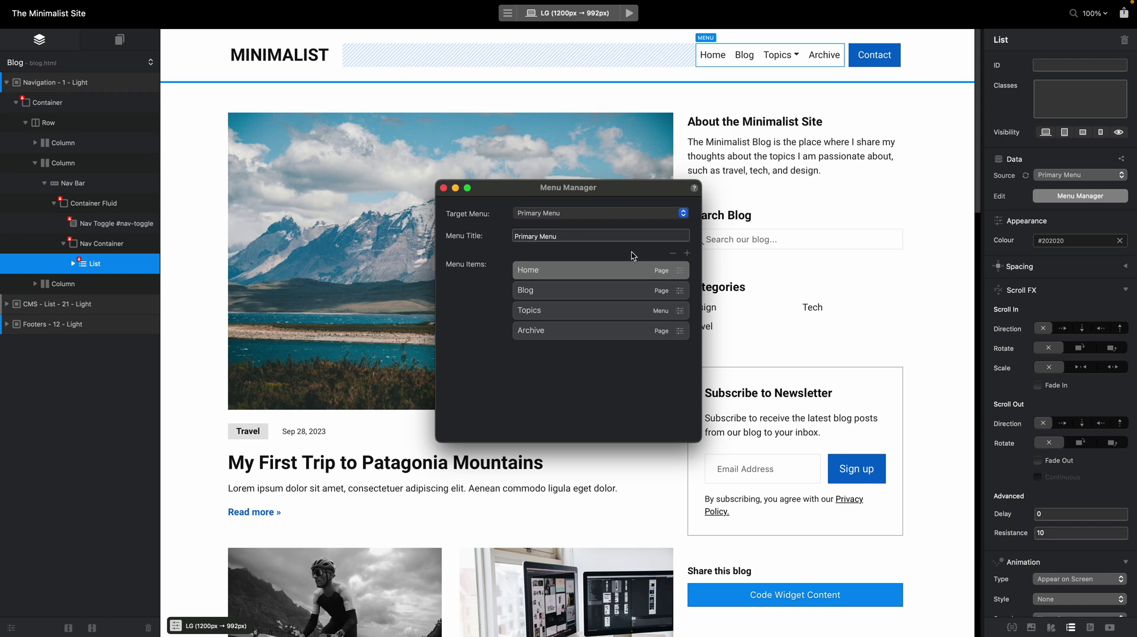
drag(641, 190, 599, 216)
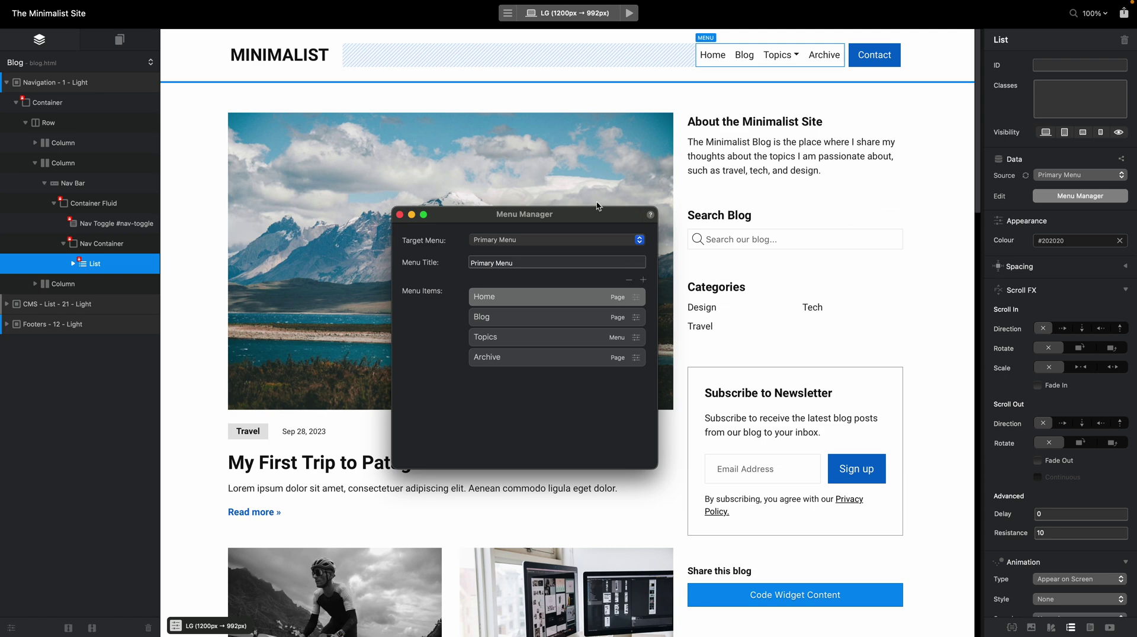
click(644, 281)
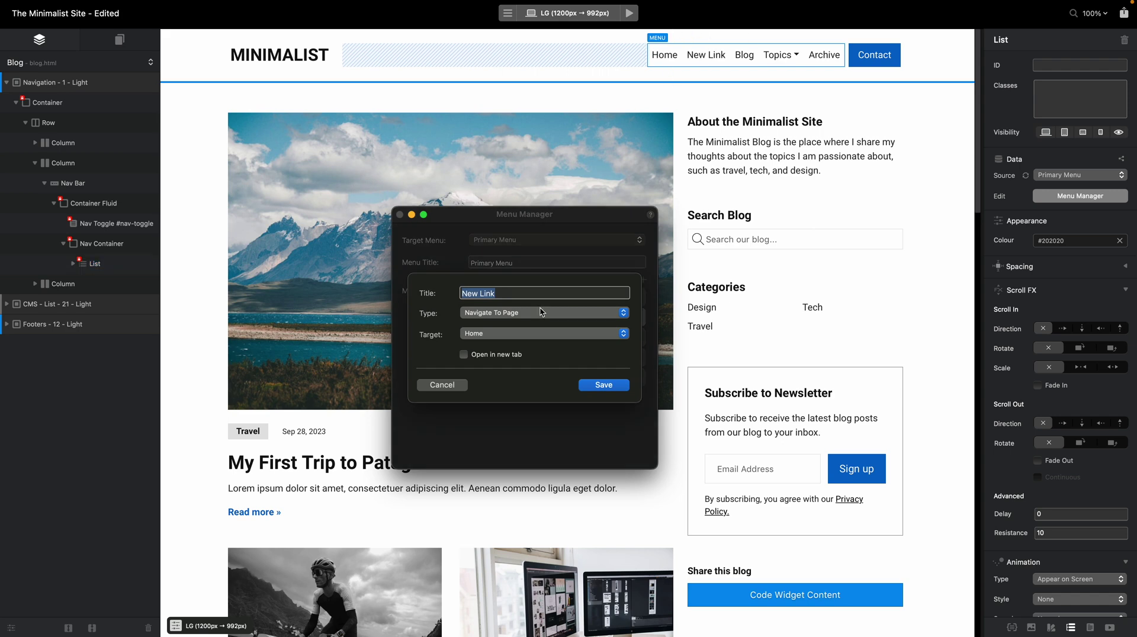
text(About)
click(532, 333)
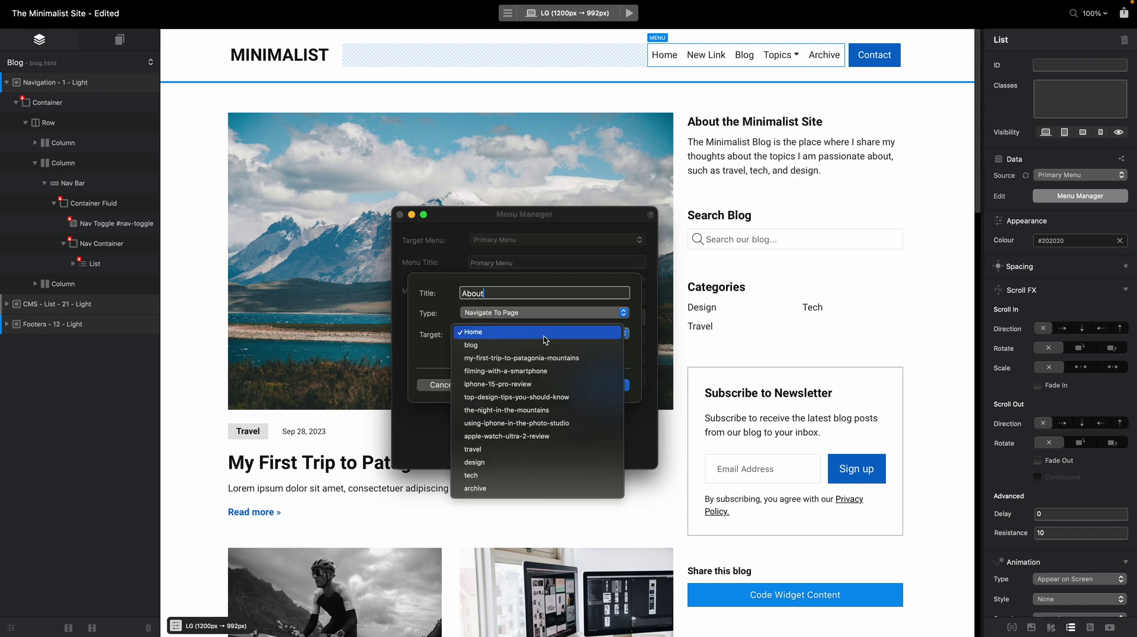
click(510, 491)
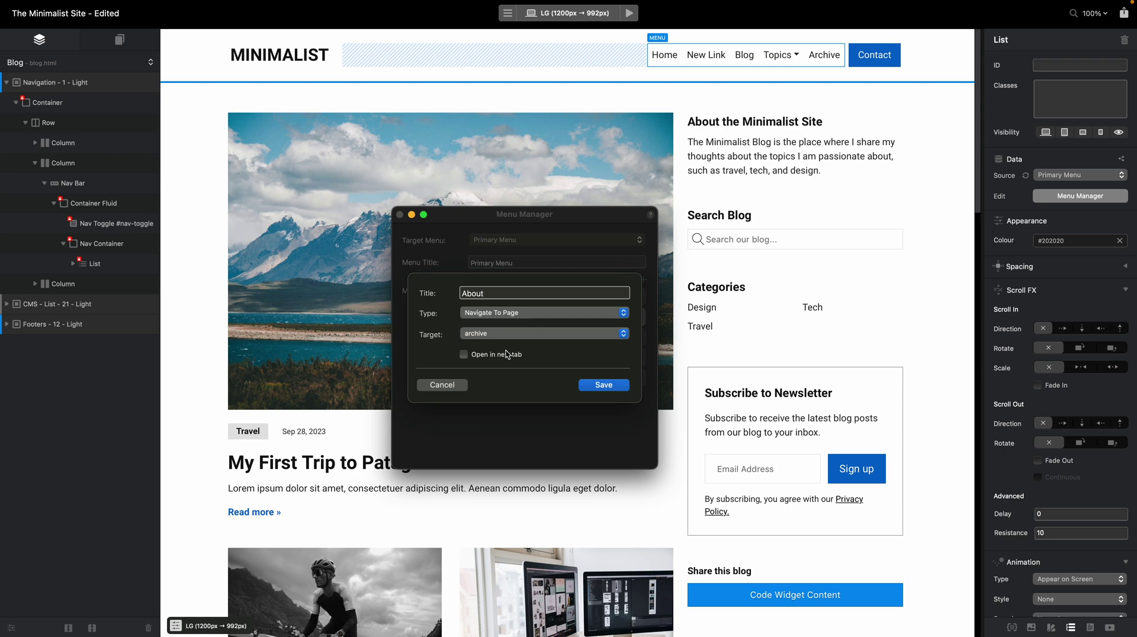
click(604, 385)
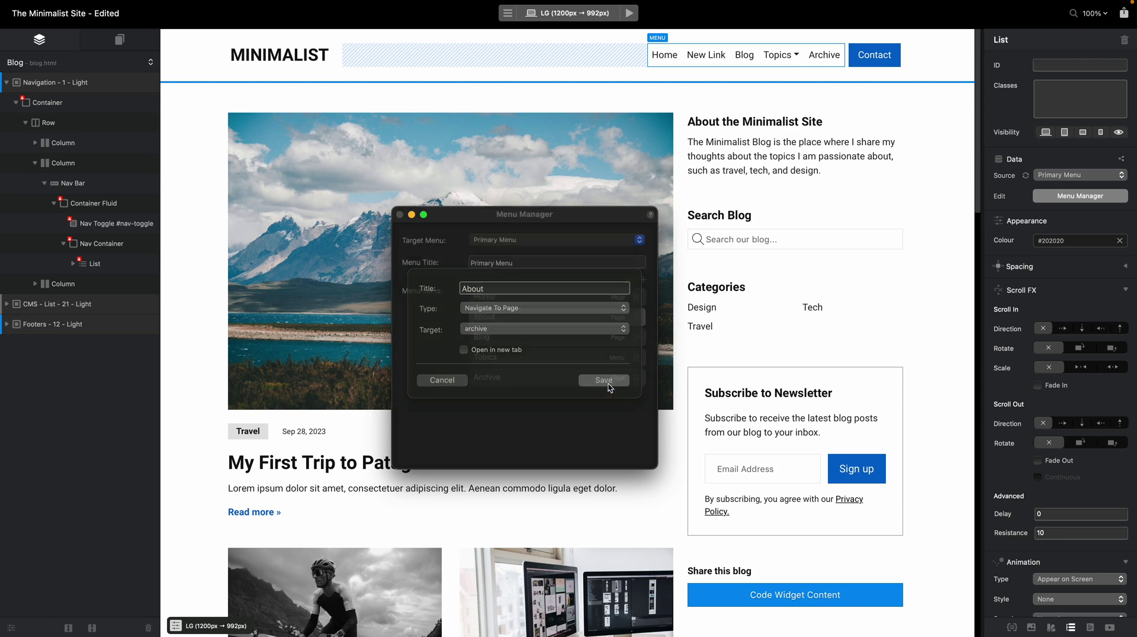
drag(588, 318, 548, 316)
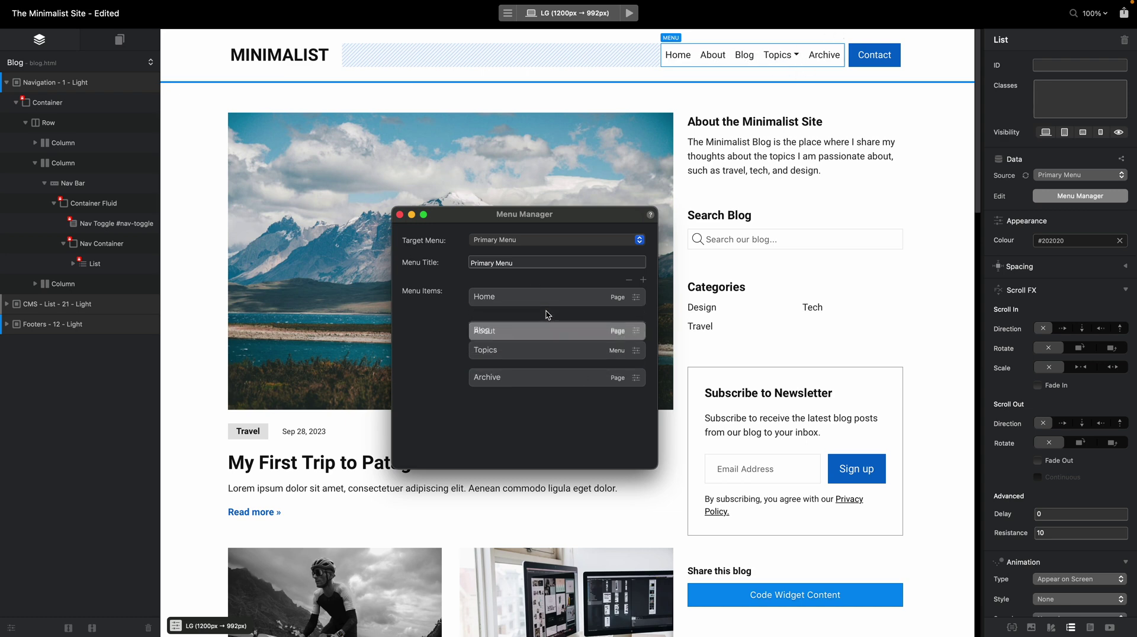
click(630, 282)
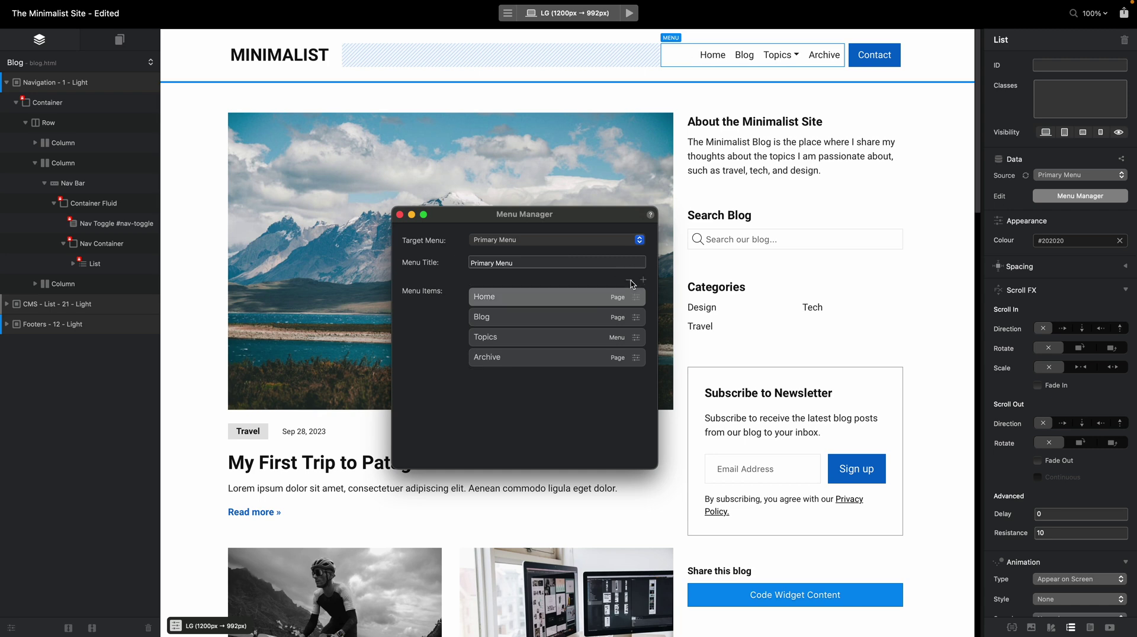
click(797, 55)
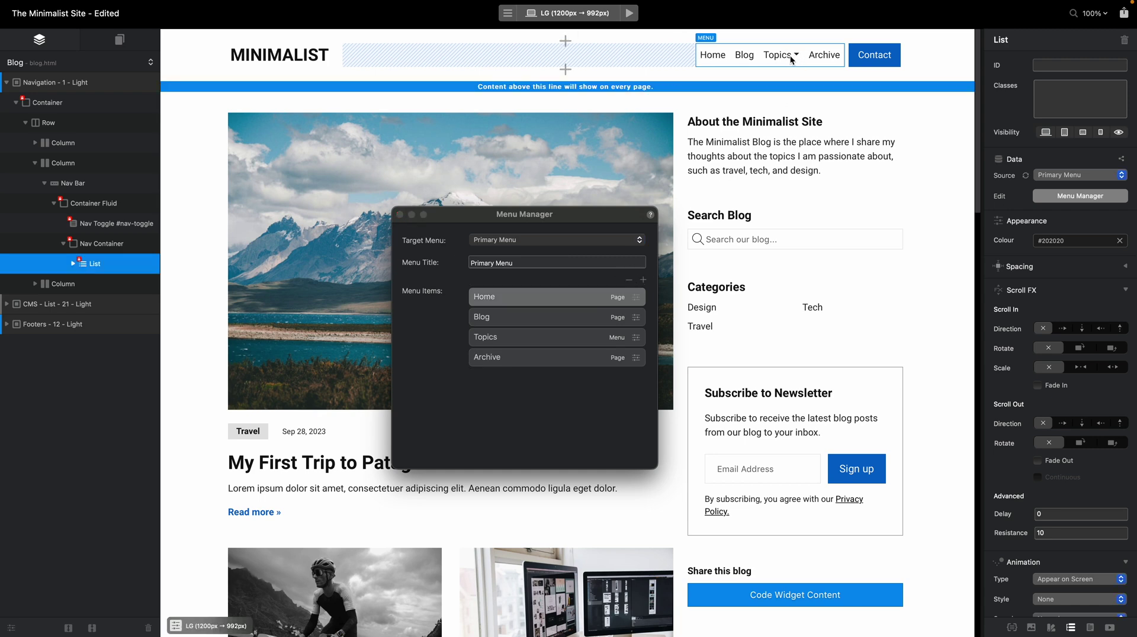
click(677, 73)
click(633, 16)
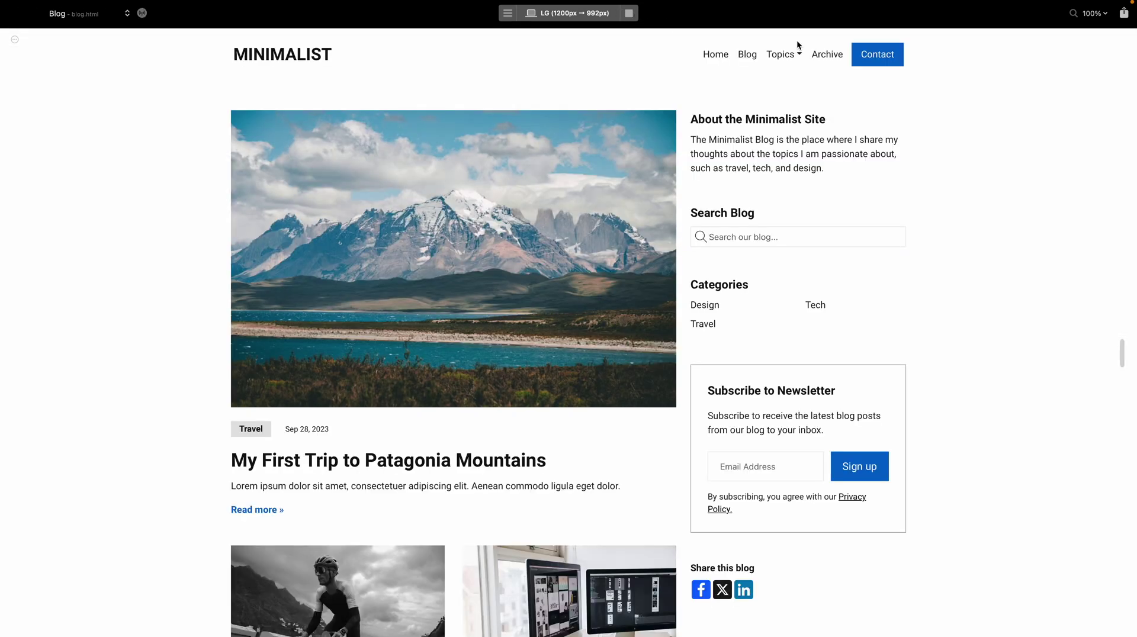
click(795, 56)
click(798, 54)
click(629, 13)
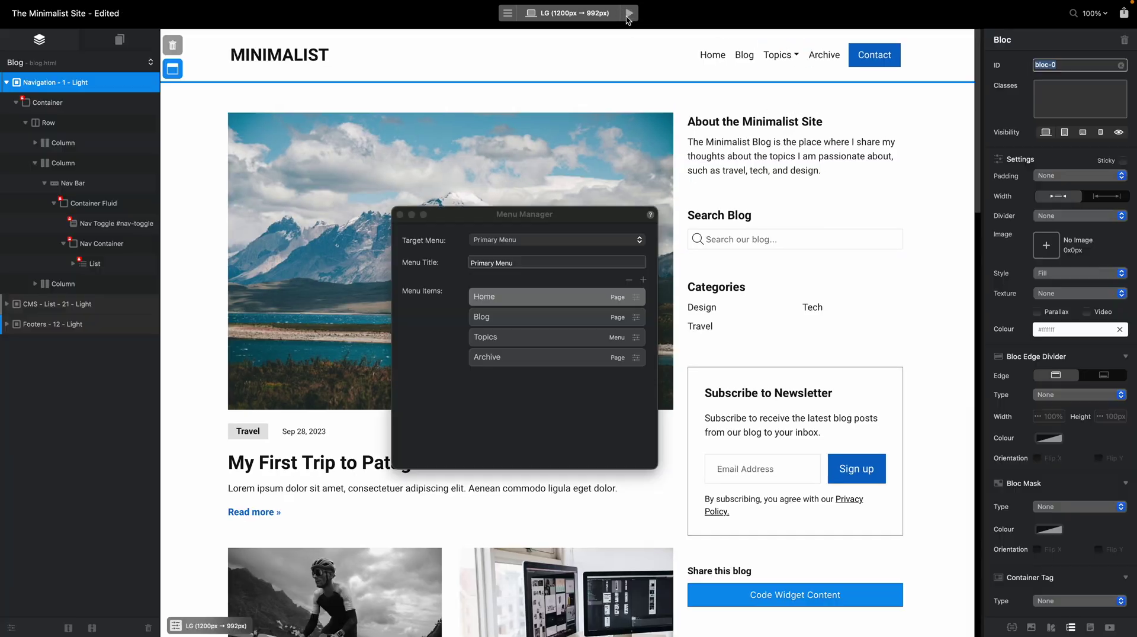
click(639, 340)
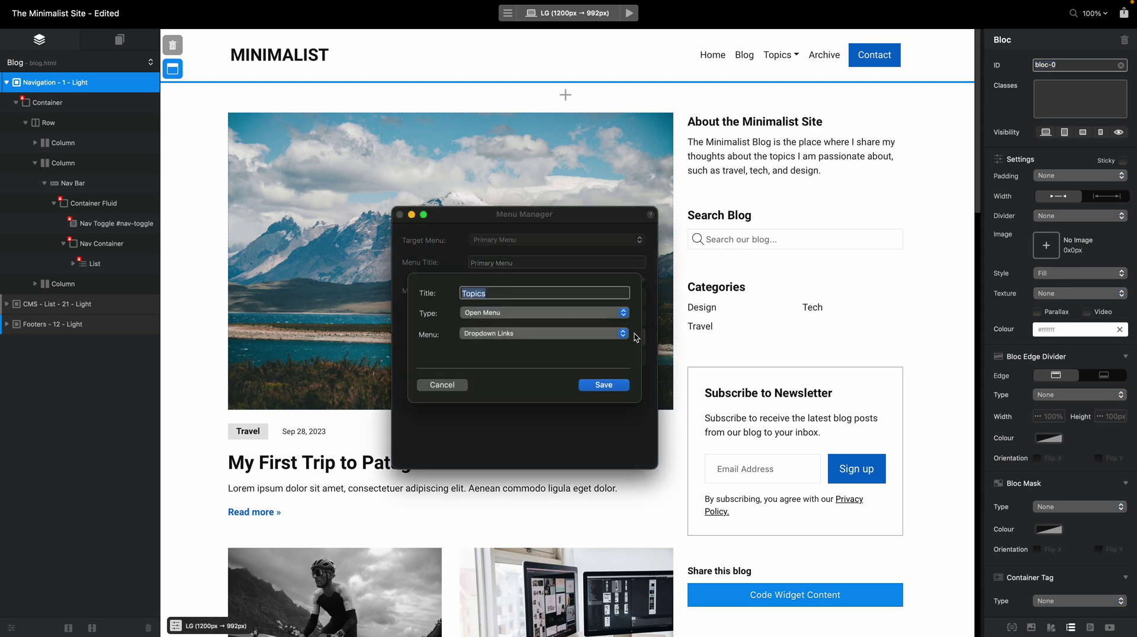
click(481, 319)
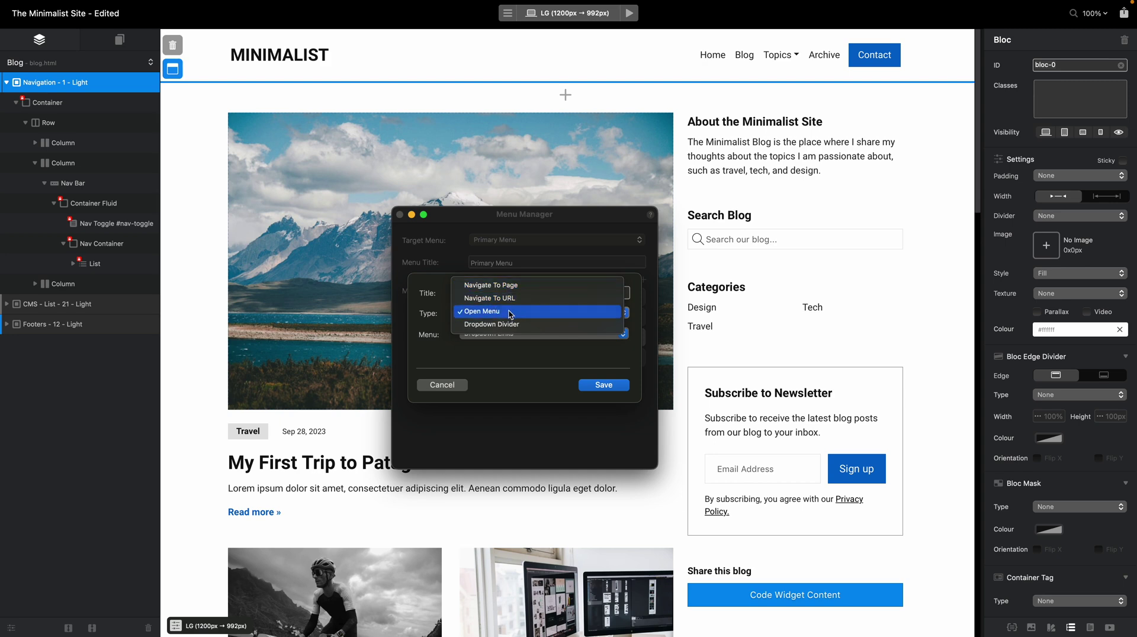
click(457, 388)
click(457, 386)
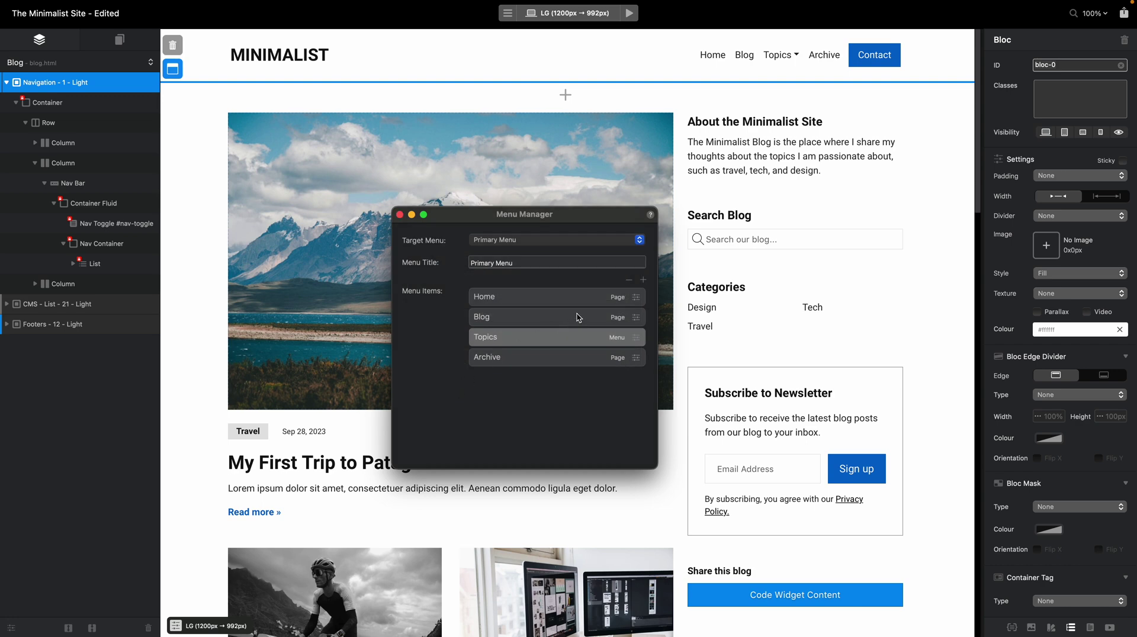
click(636, 338)
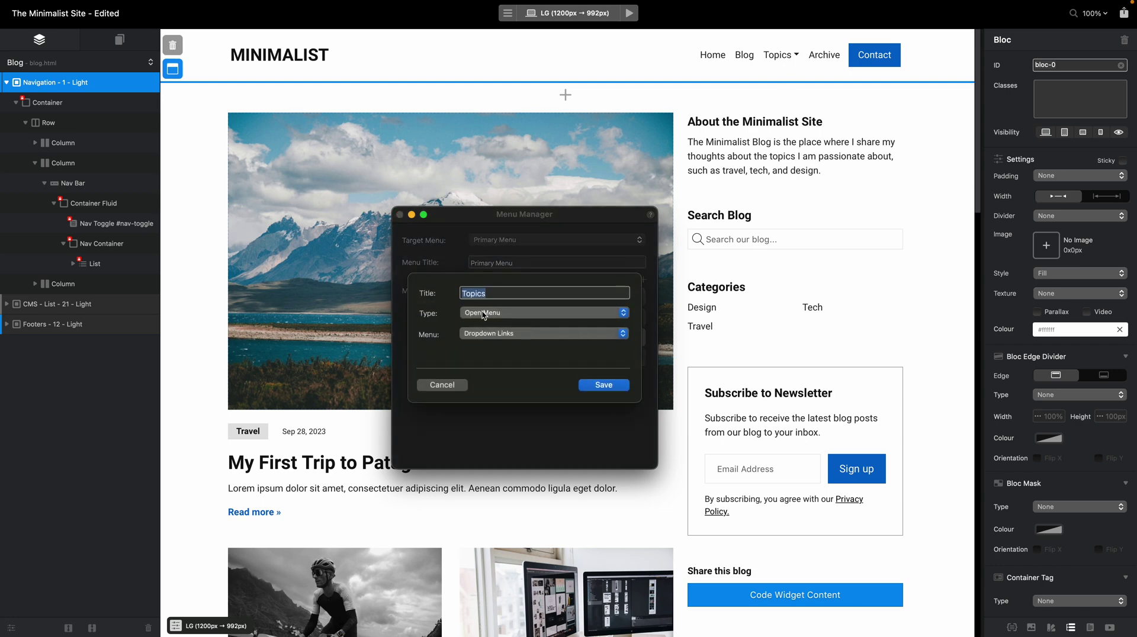
click(498, 342)
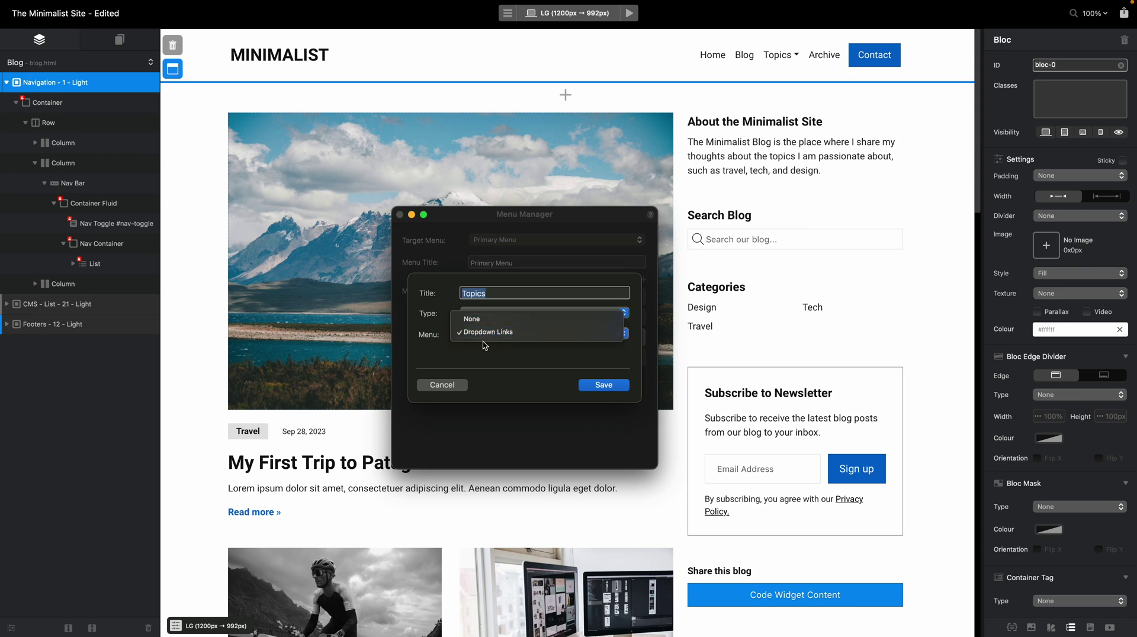
click(510, 354)
click(442, 385)
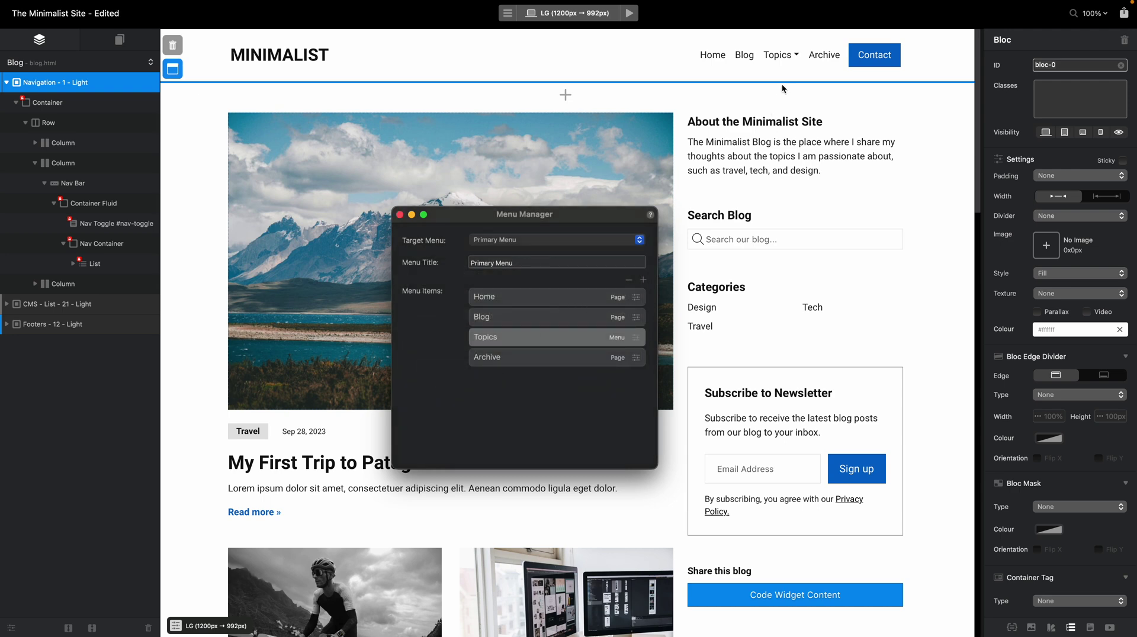
Switch the edited menu to Dropdown Links, then back to Primary Menu.
click(539, 243)
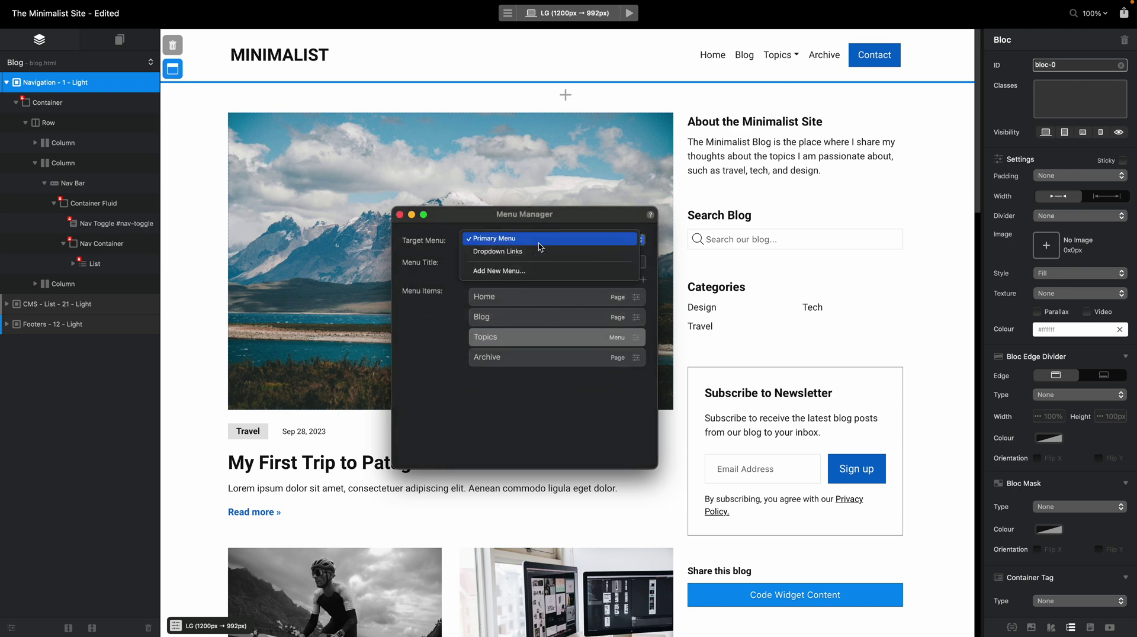
click(503, 251)
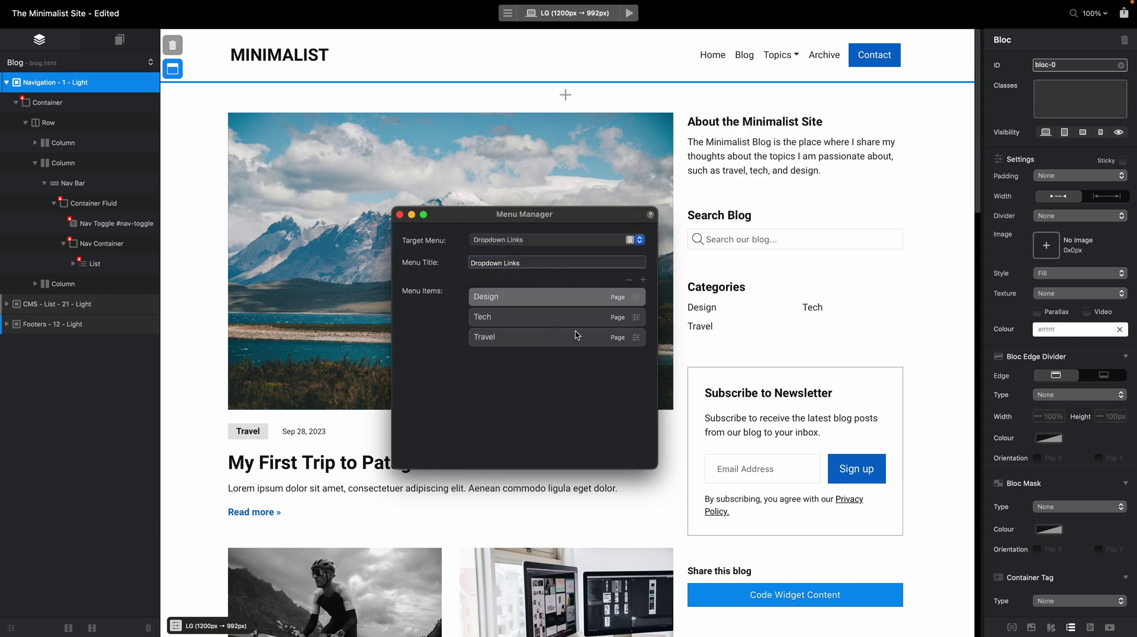
click(560, 244)
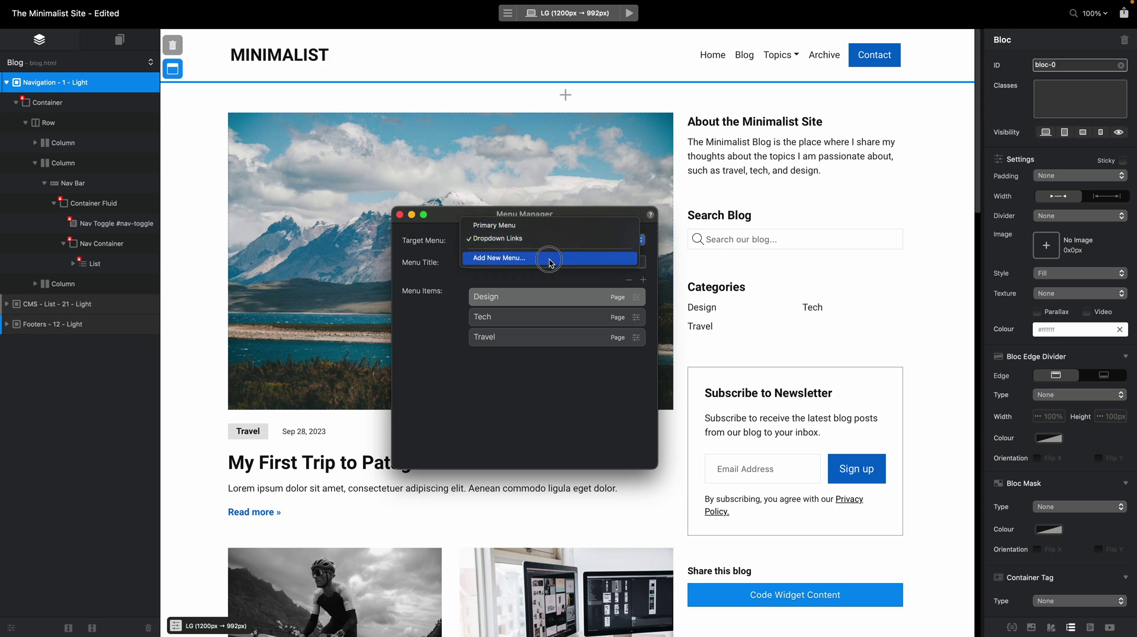
click(493, 226)
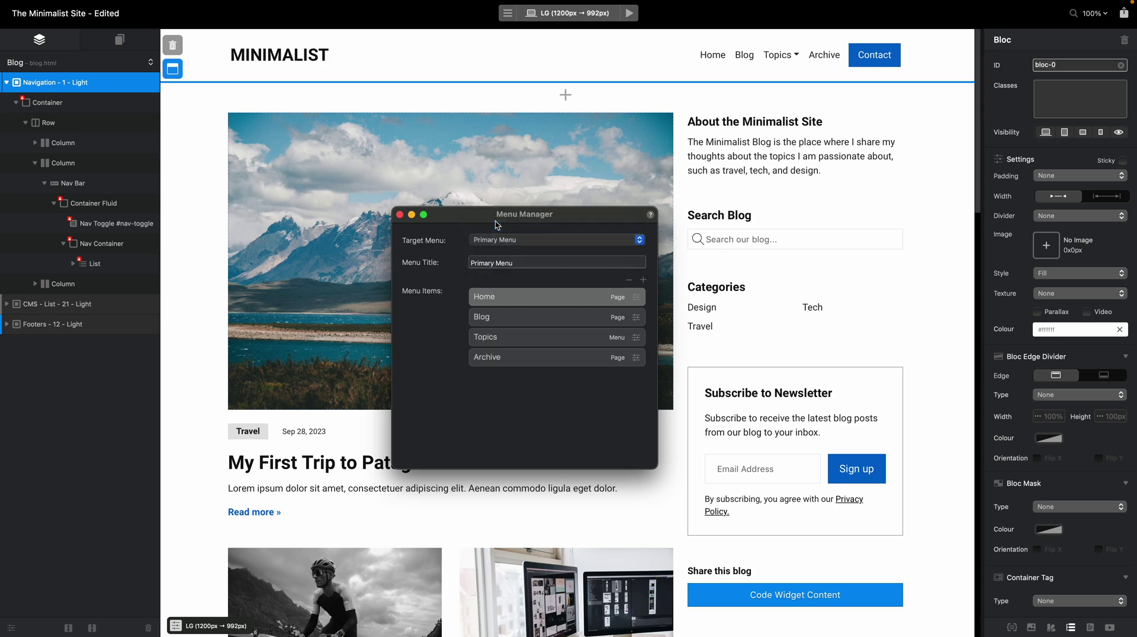
Add a link titled Offices to the Primary Menu and save it.
click(644, 282)
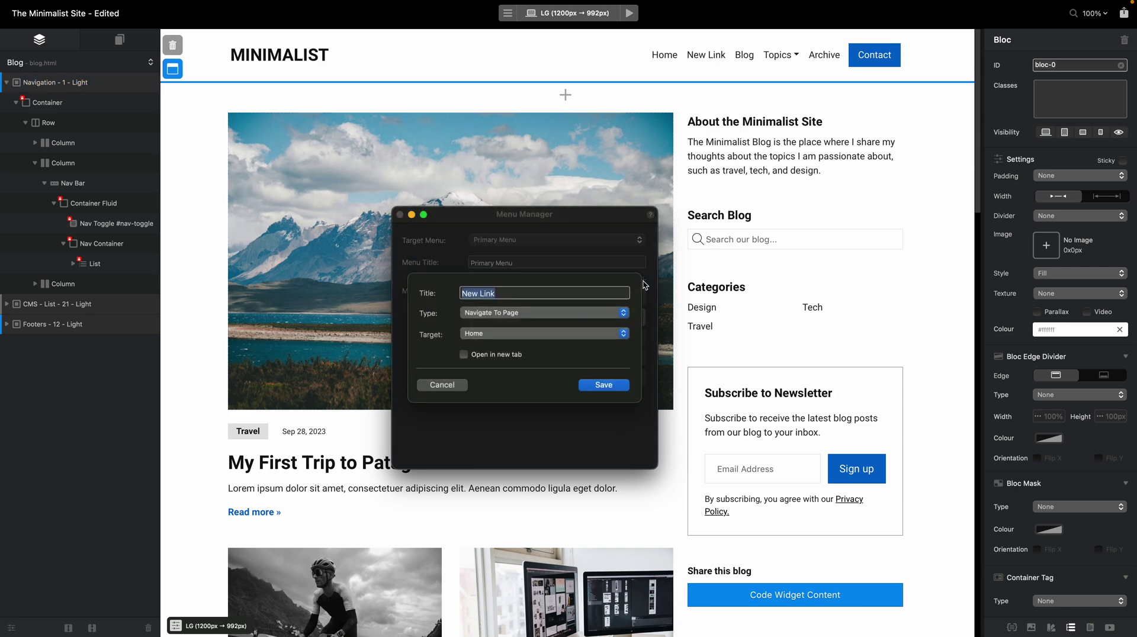
text(Offices)
click(604, 385)
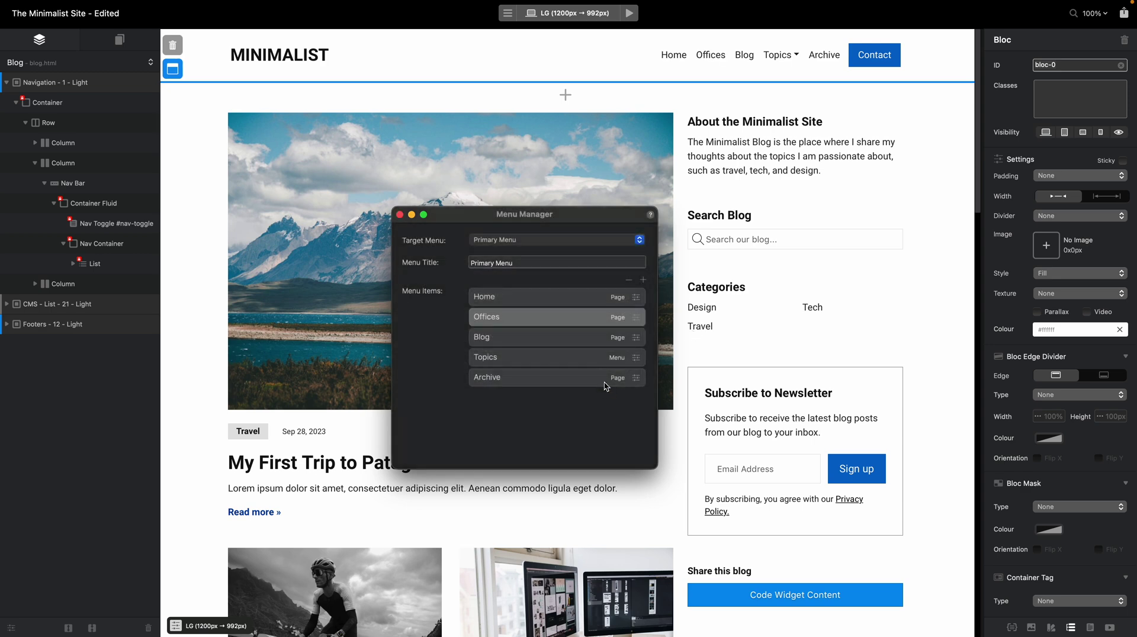
Create a new menu and rename it Offices List.
click(573, 238)
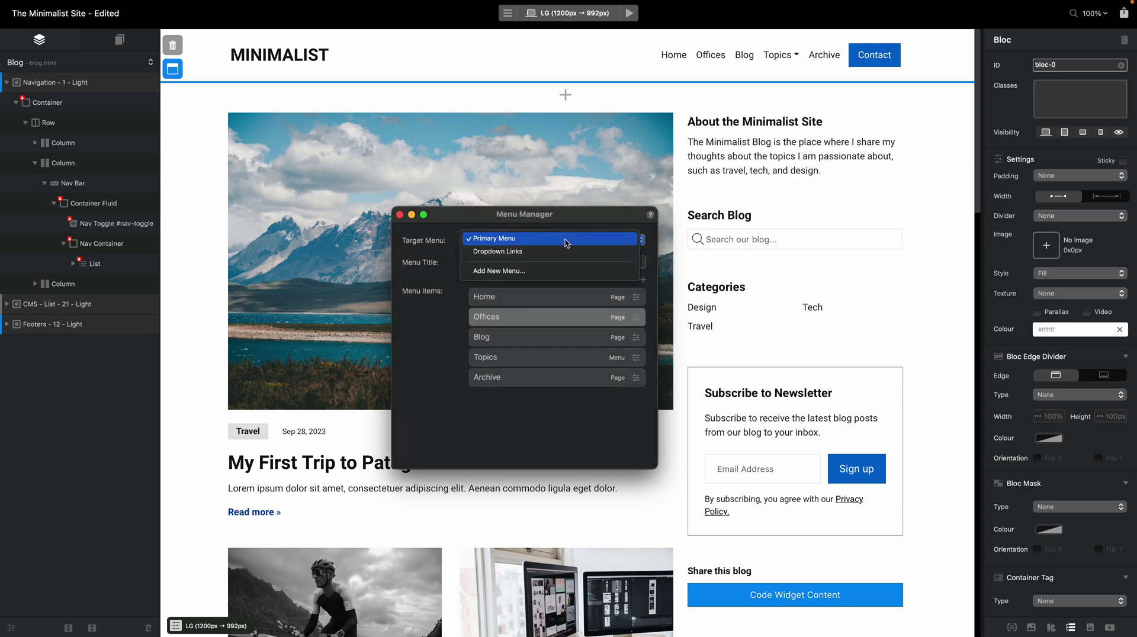
click(560, 272)
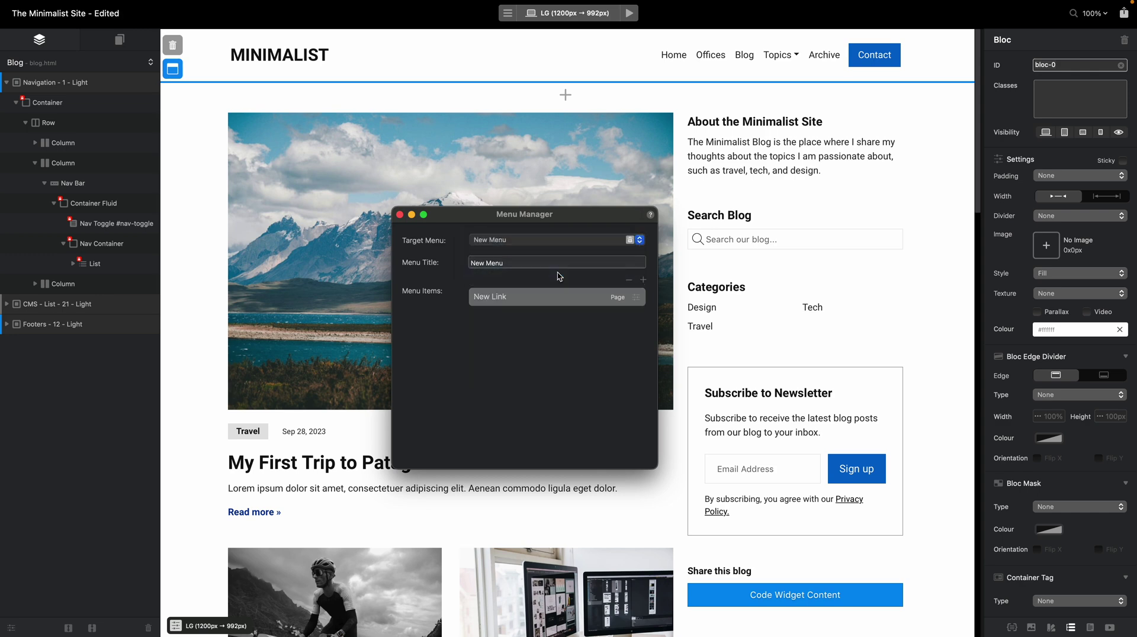
click(561, 262)
key(super+a)
text(O)
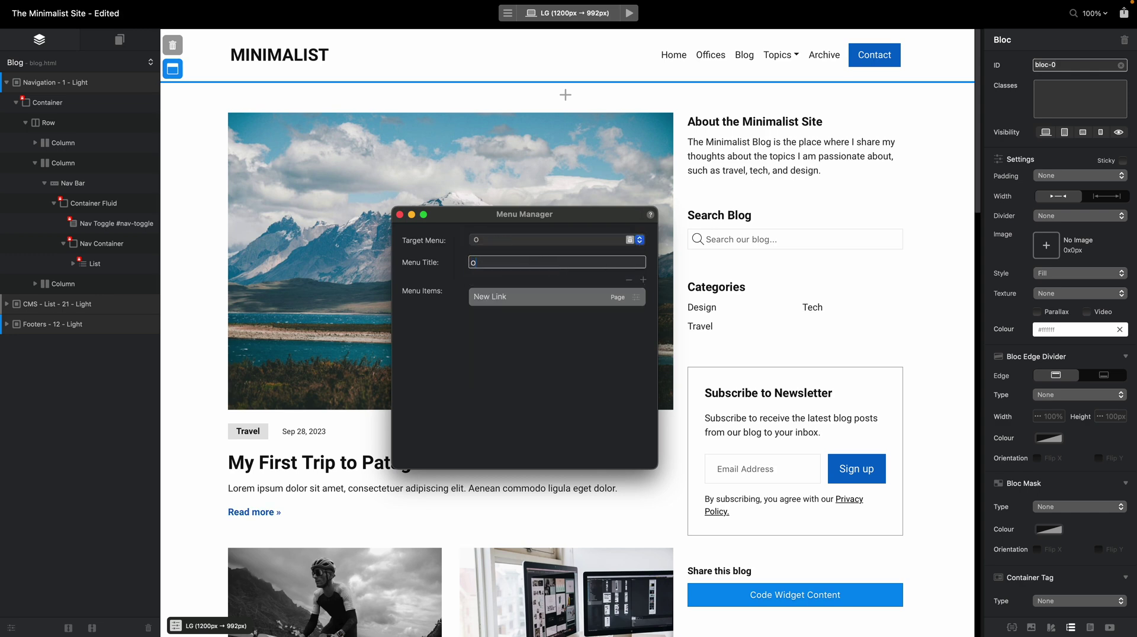
text(fficies)
text(es)
Add links Office 1, Office 2 and Office 3 to the Offices List menu.
click(636, 297)
text(Office)
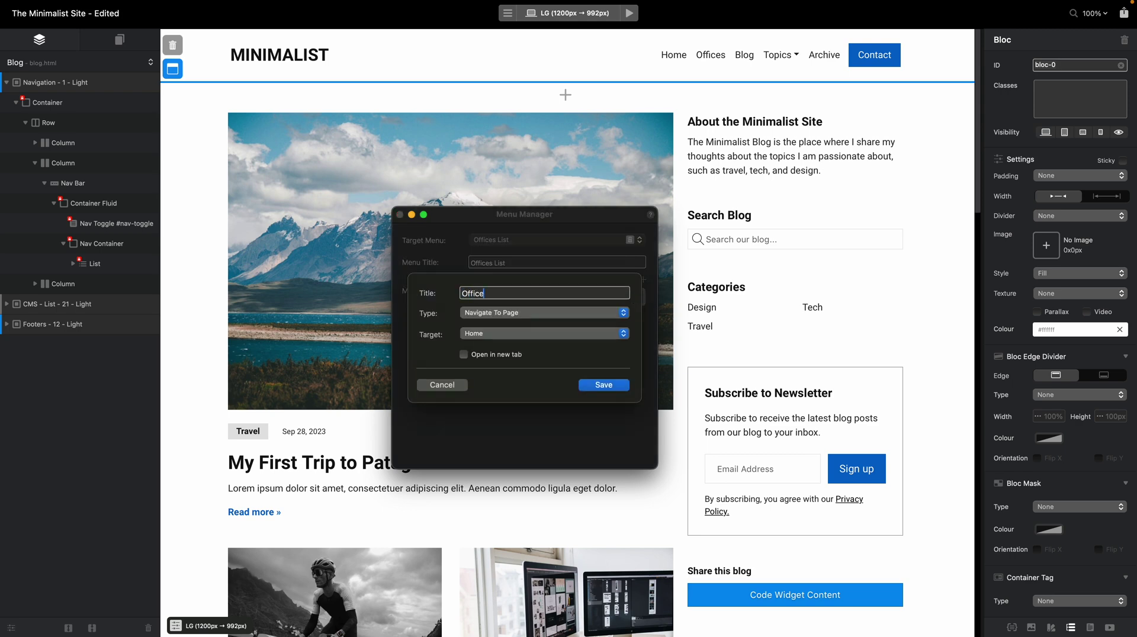
text( 1)
key(Return)
click(636, 298)
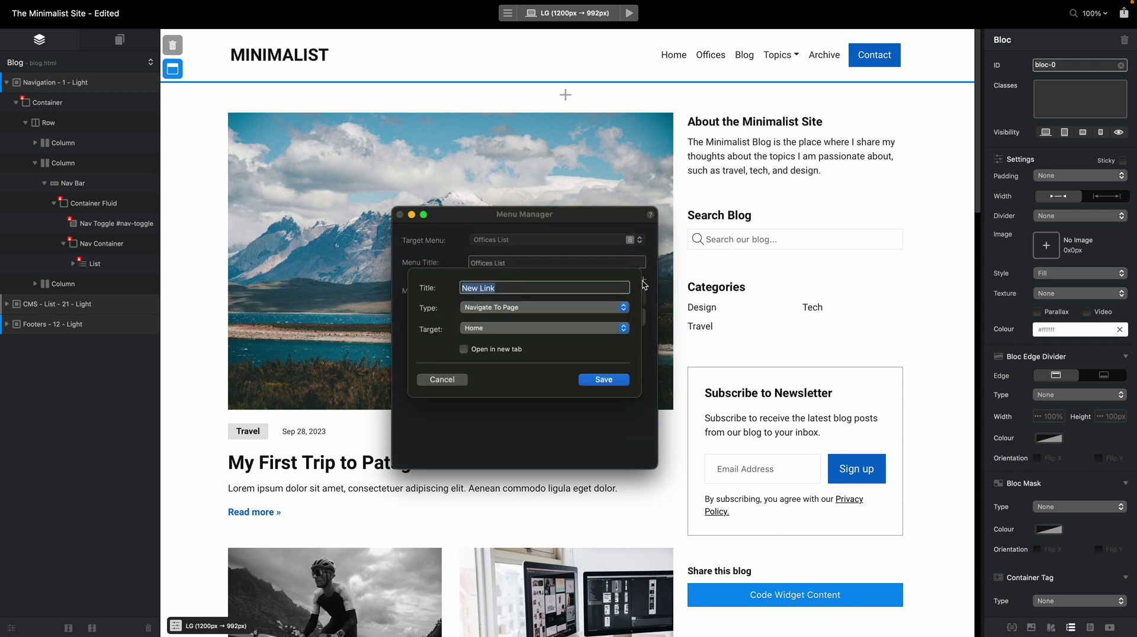
text(Office 2)
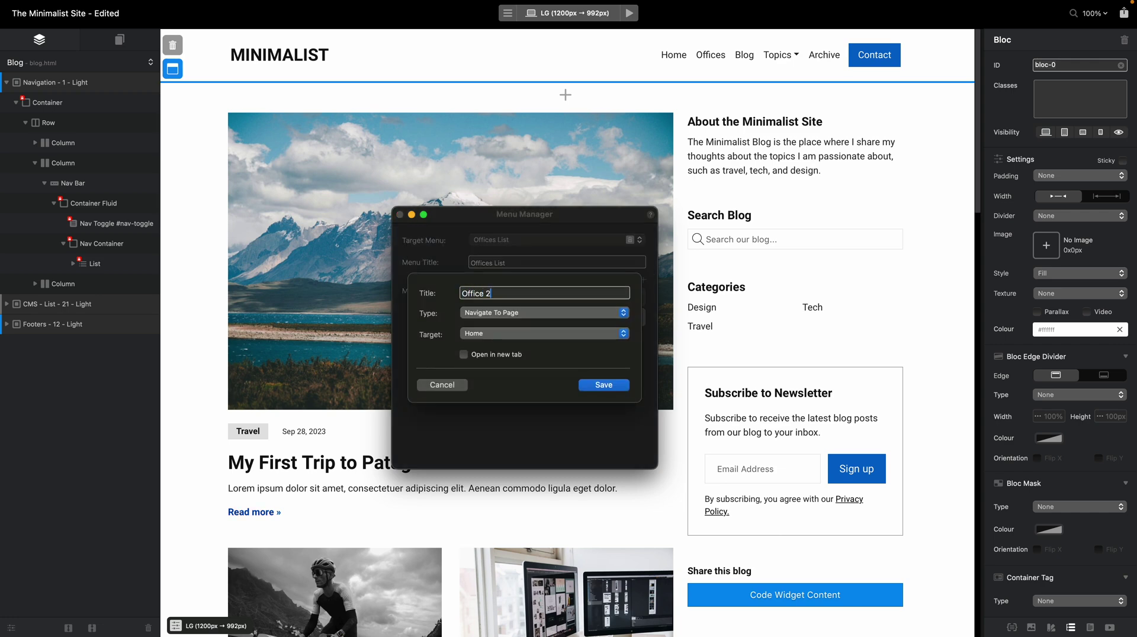
key(Return)
click(643, 280)
text(Office 3)
key(Return)
Add an Office 4 link pointing to Home, then switch back to the Primary Menu.
click(643, 280)
text(O)
click(614, 335)
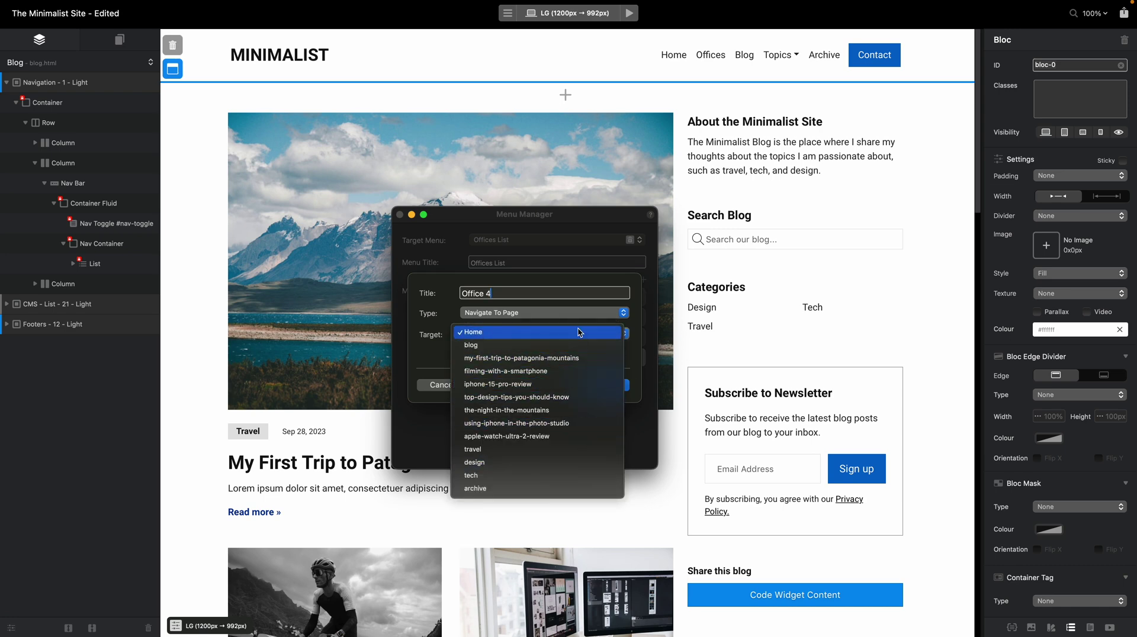
click(579, 333)
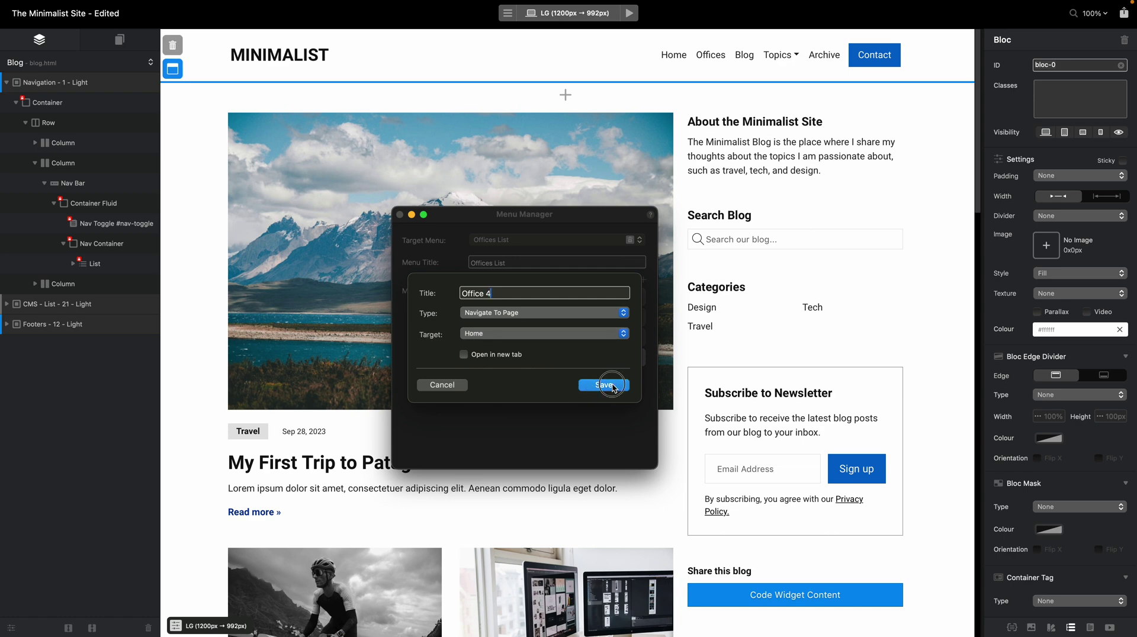
click(607, 384)
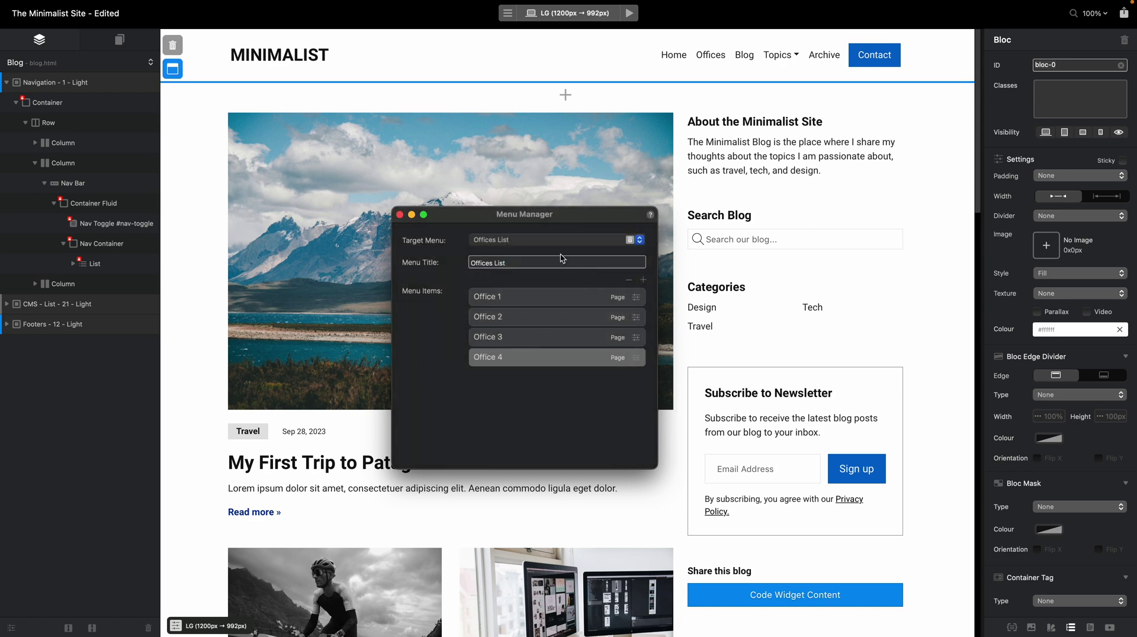
click(575, 243)
click(575, 223)
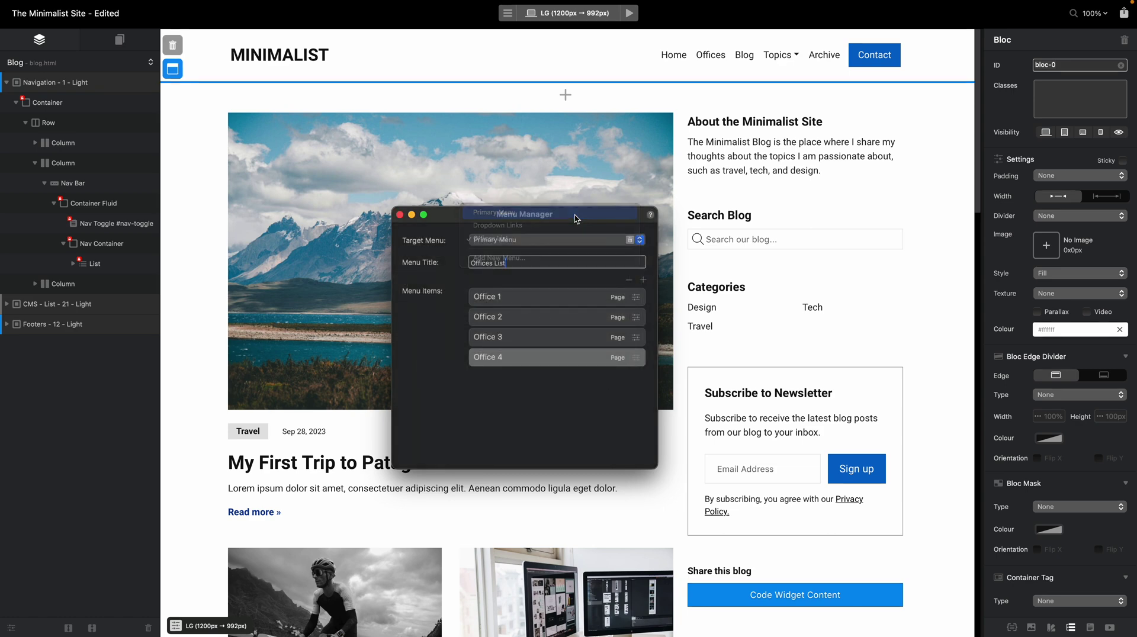
Set the Offices item's type to Open Menu using Offices List and save it.
click(636, 318)
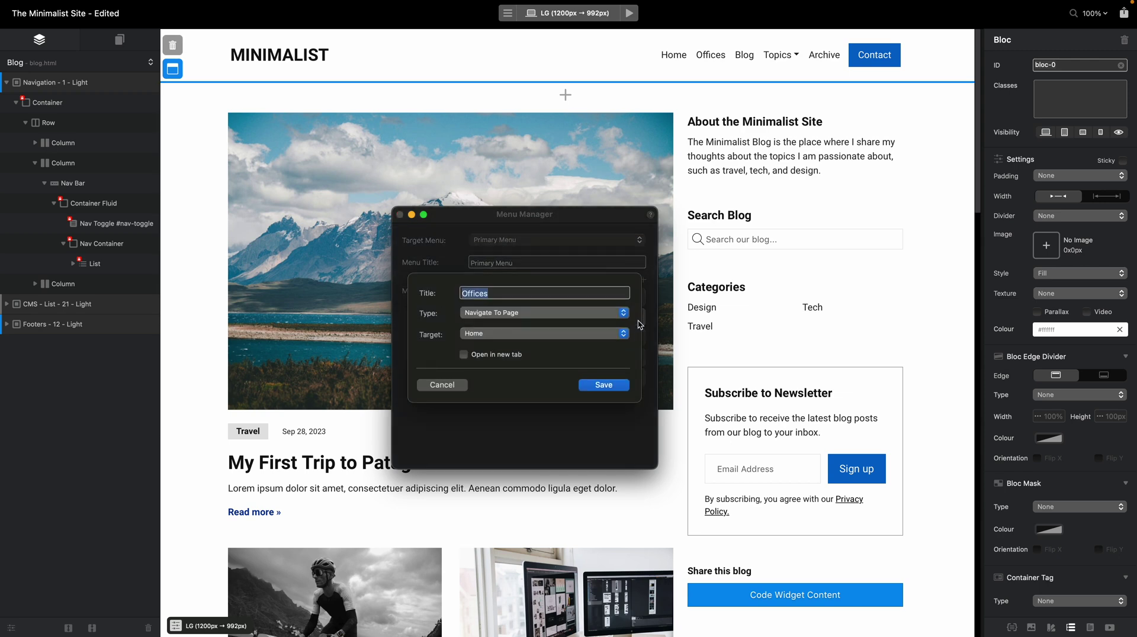
click(487, 312)
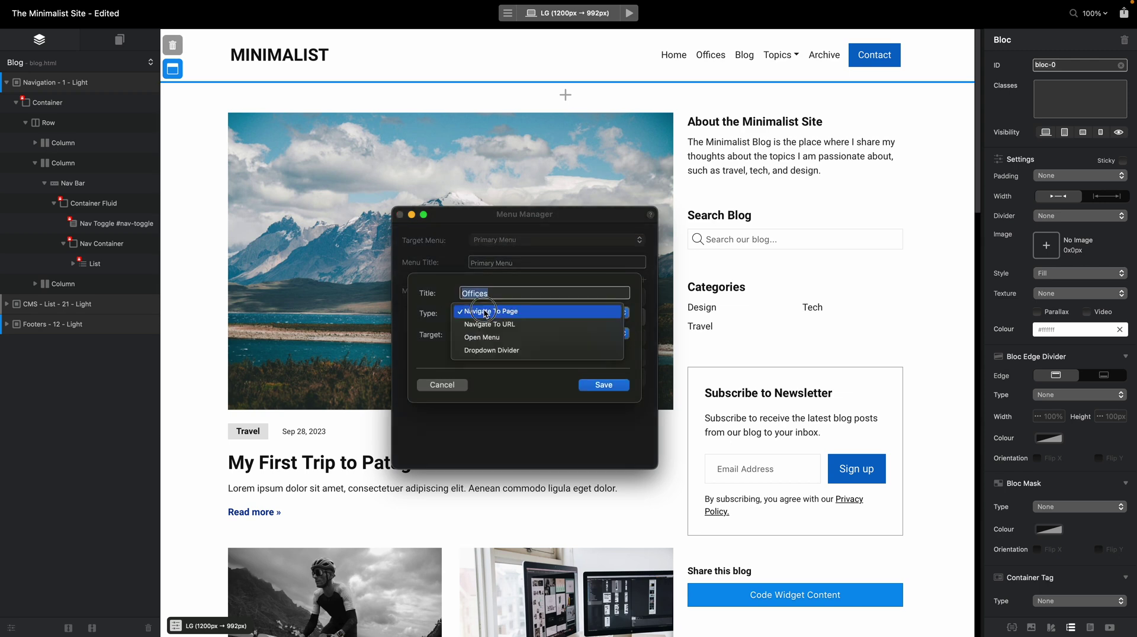
click(486, 338)
click(486, 335)
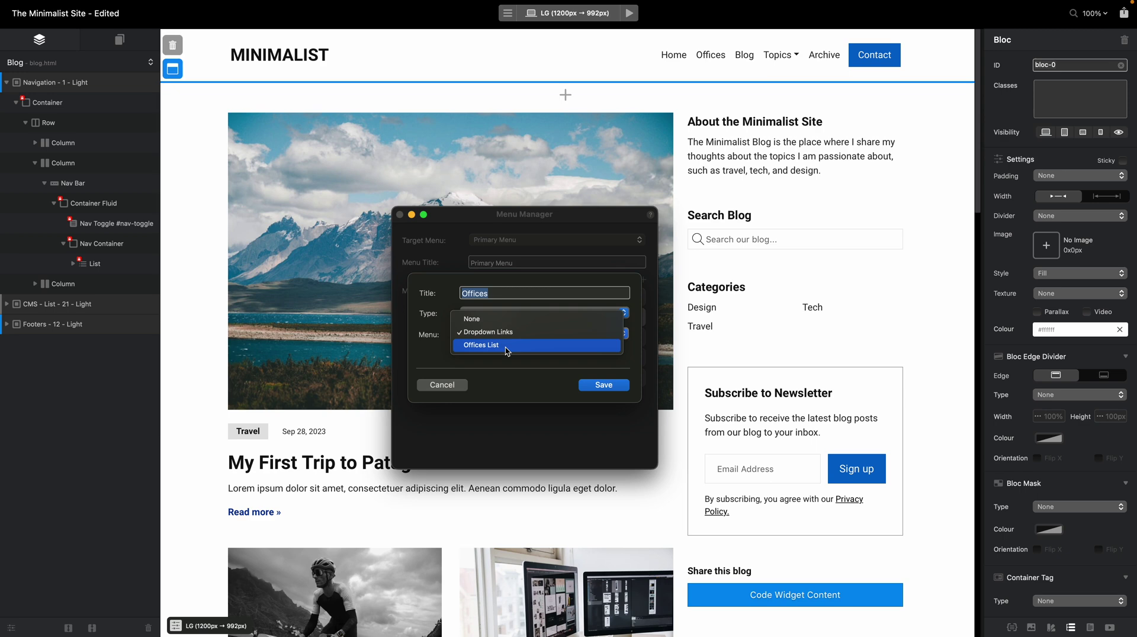
click(508, 350)
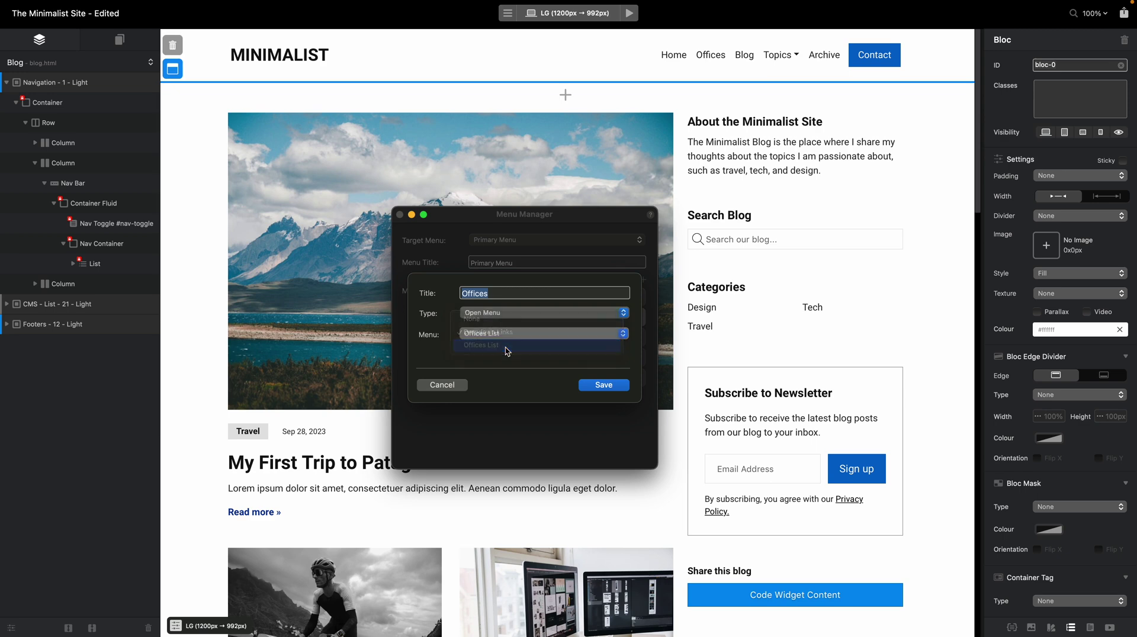
click(625, 388)
Preview the page and check the Offices dropdown shows Office 1–4.
click(400, 215)
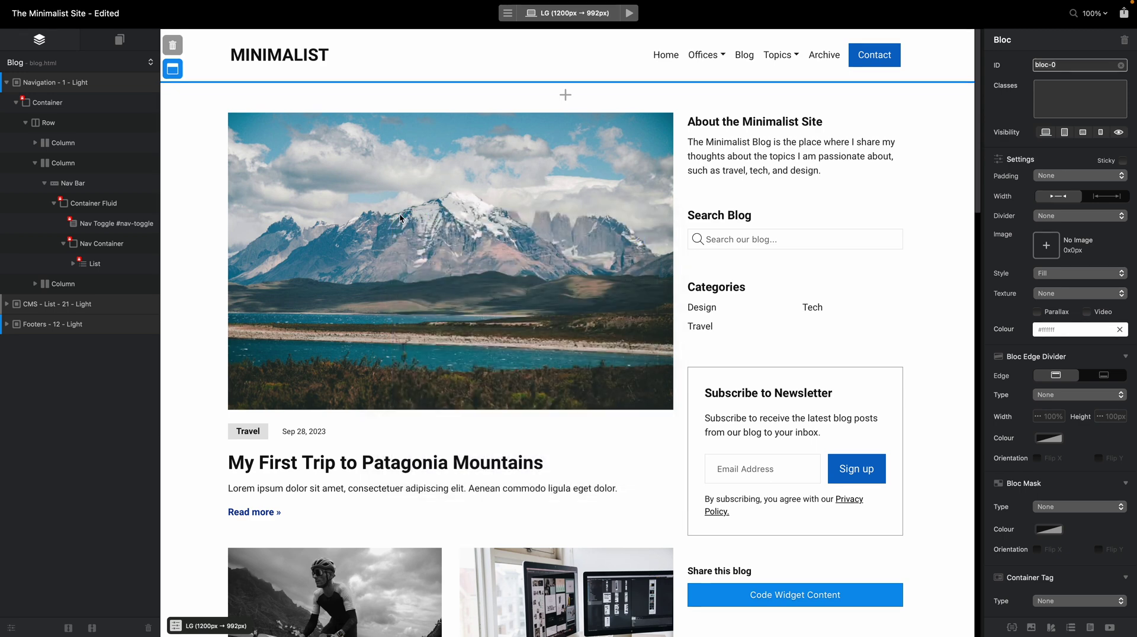
click(629, 13)
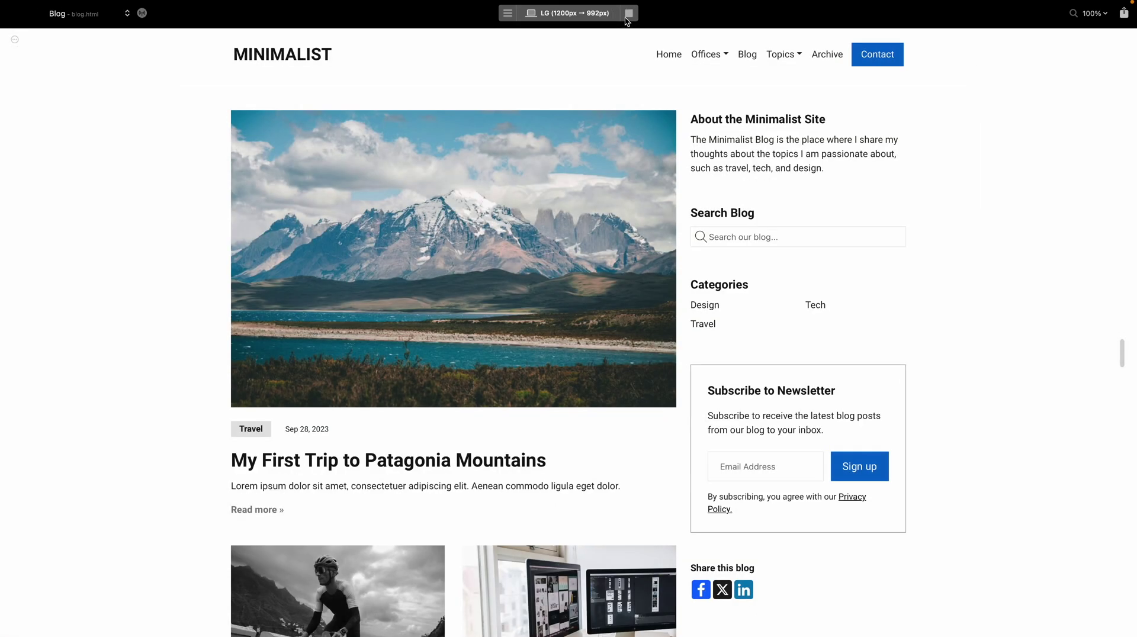
click(712, 55)
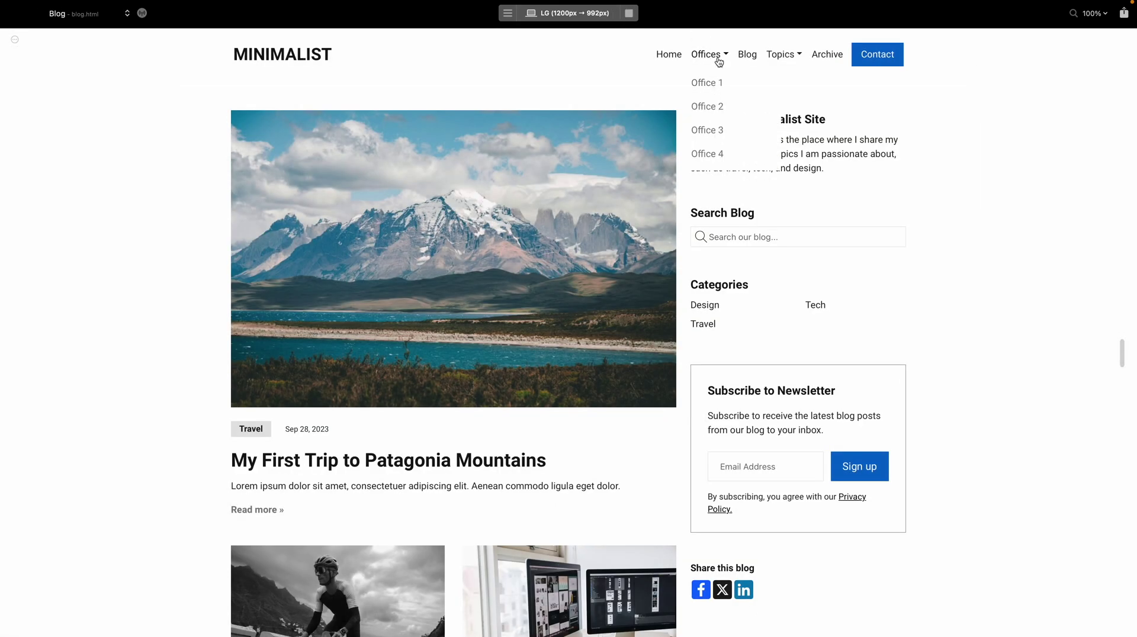
click(715, 58)
click(715, 60)
click(721, 155)
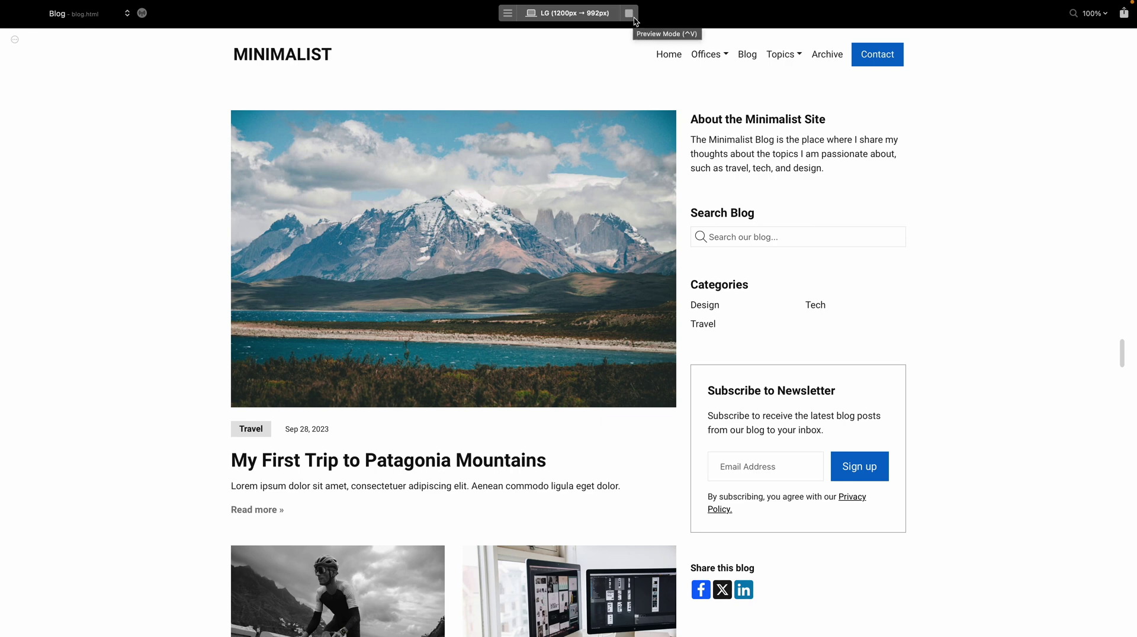
Back in the editor, set the main nav list's Data Source to None.
click(629, 13)
click(74, 266)
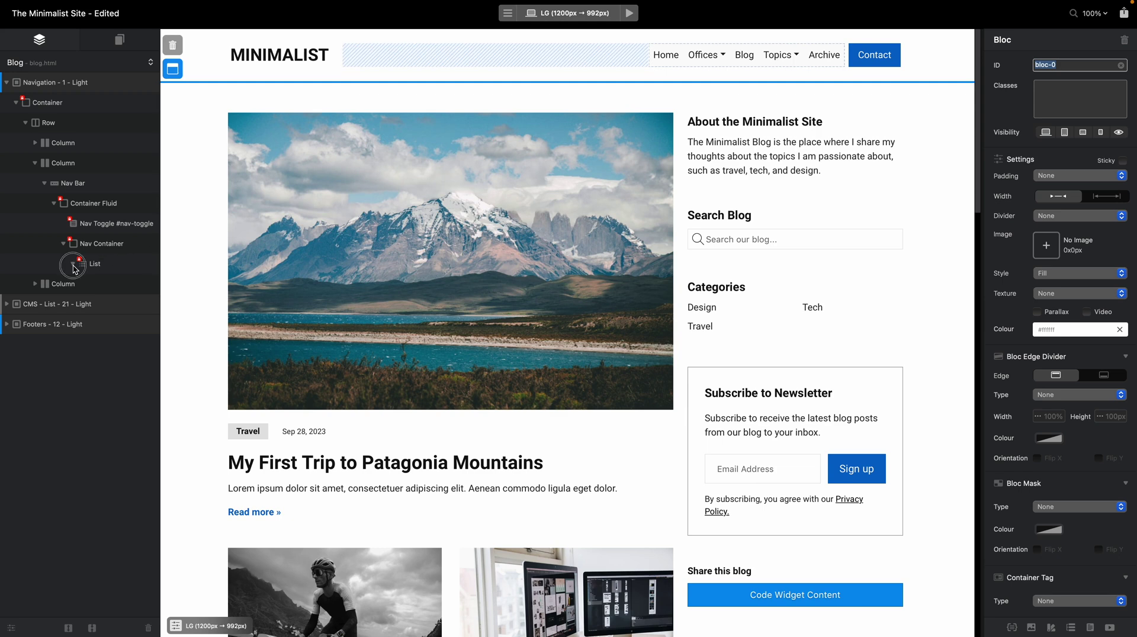
click(74, 266)
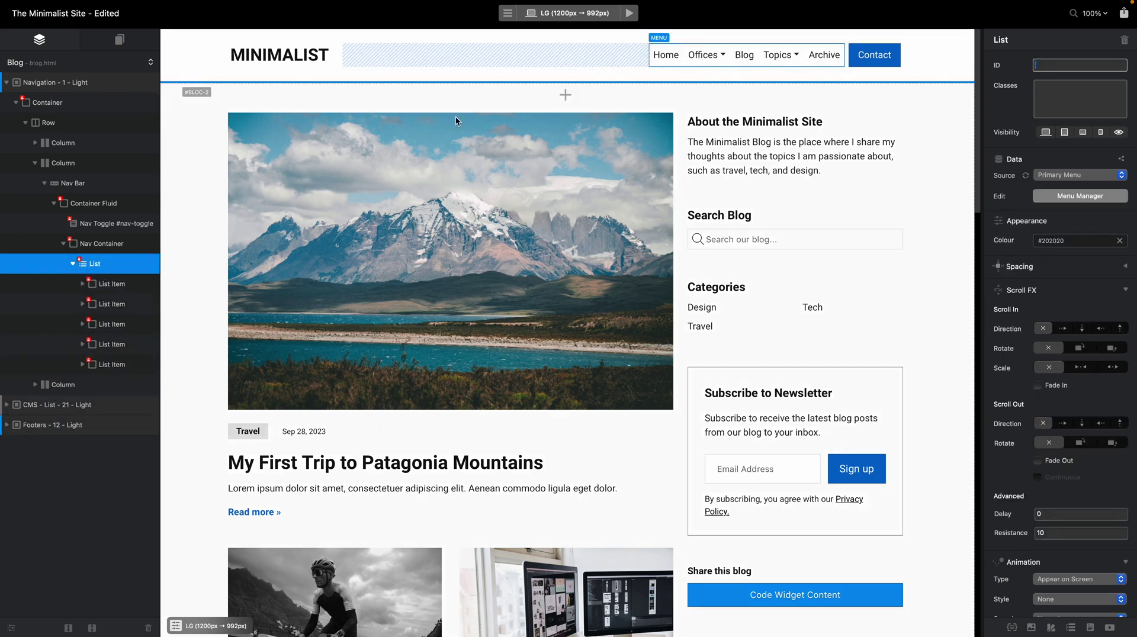
click(1072, 175)
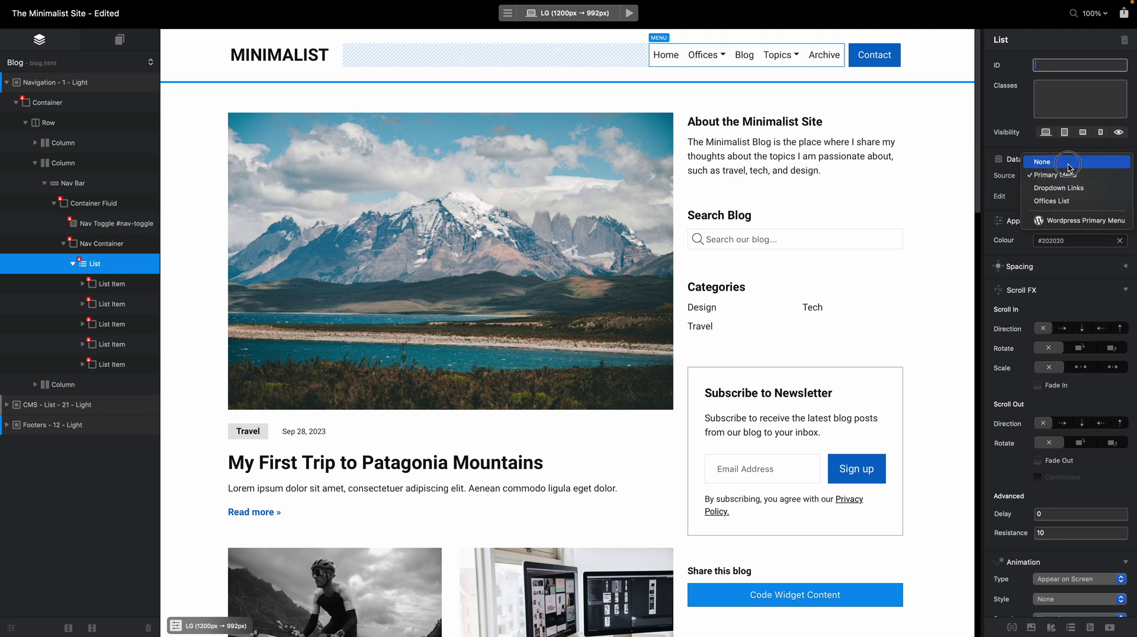
click(1069, 163)
Select the Offices dropdown's list and set its Data Source to None.
click(758, 56)
click(704, 54)
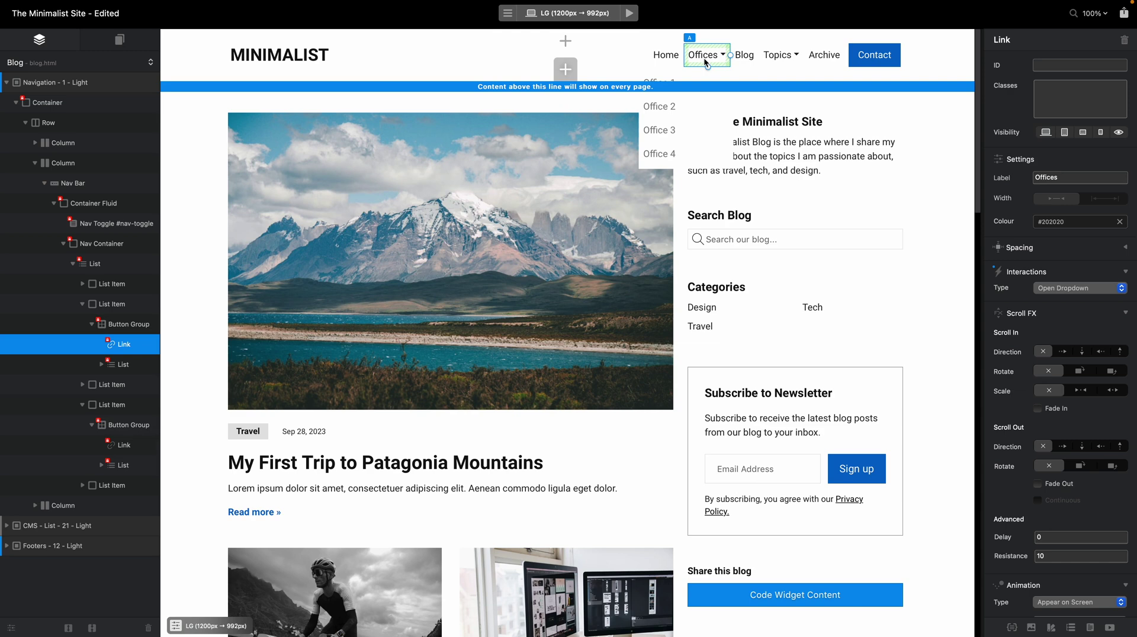
click(702, 102)
click(707, 135)
click(688, 151)
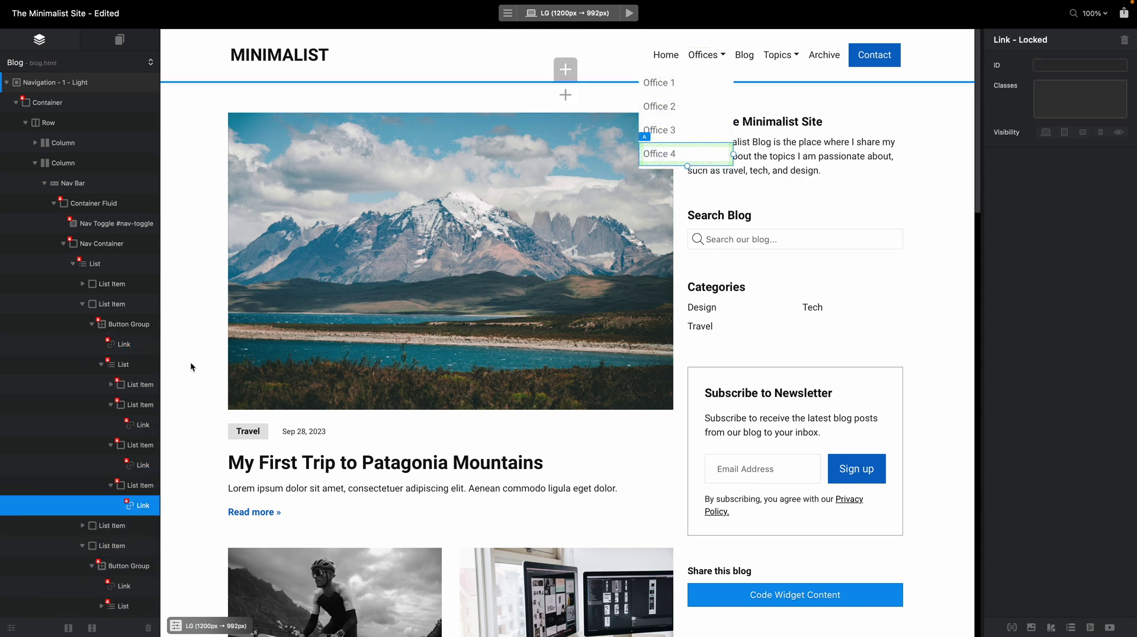
click(141, 486)
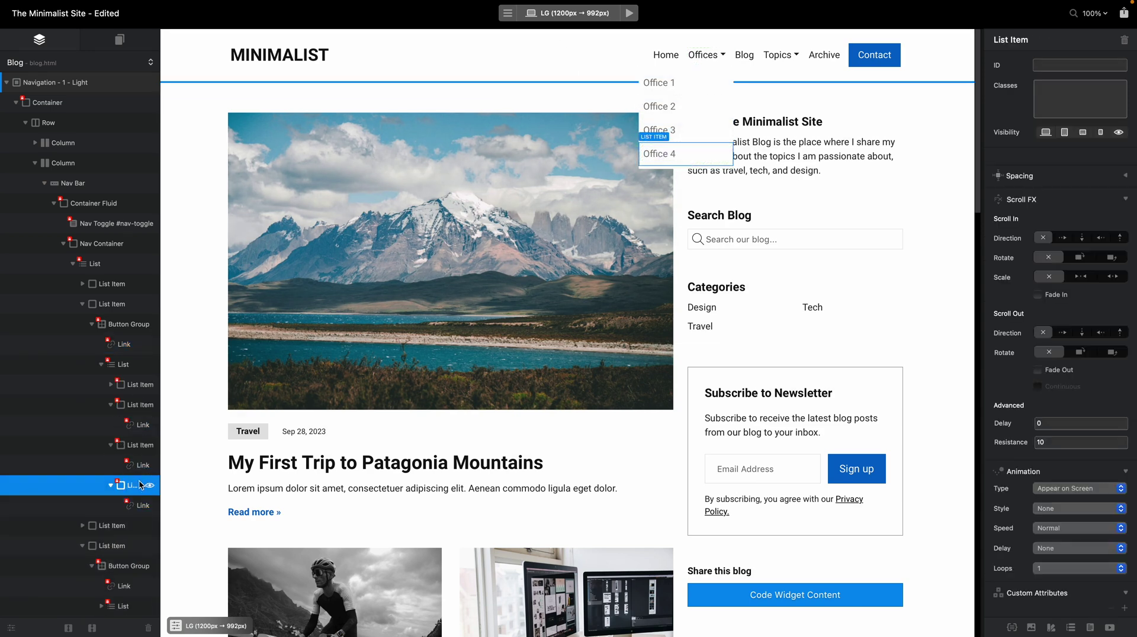
click(687, 74)
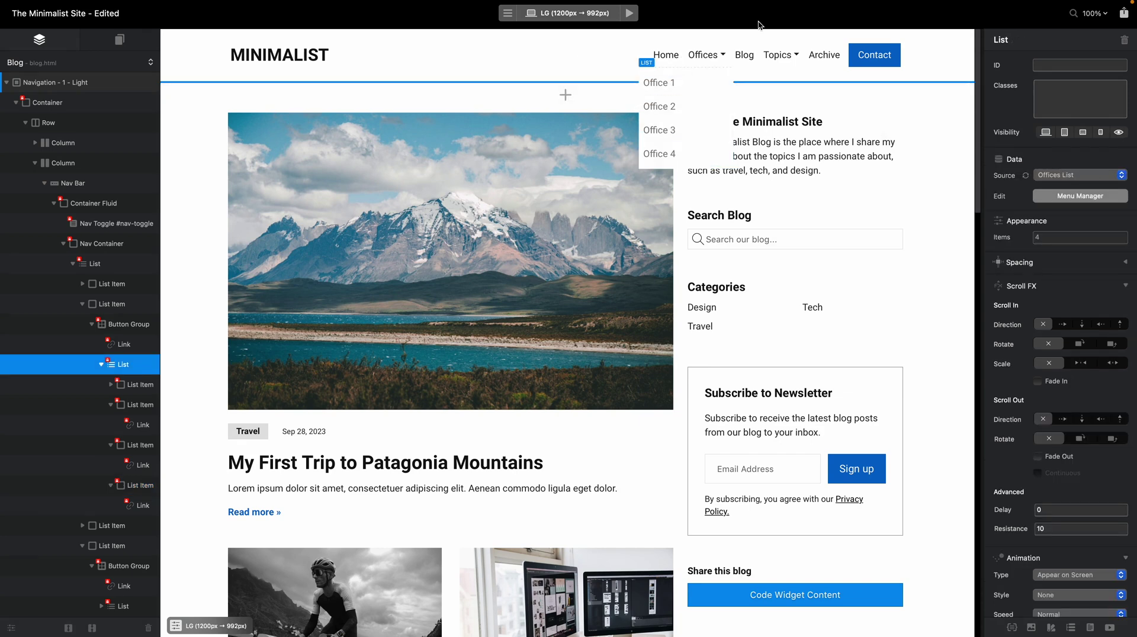
click(1059, 175)
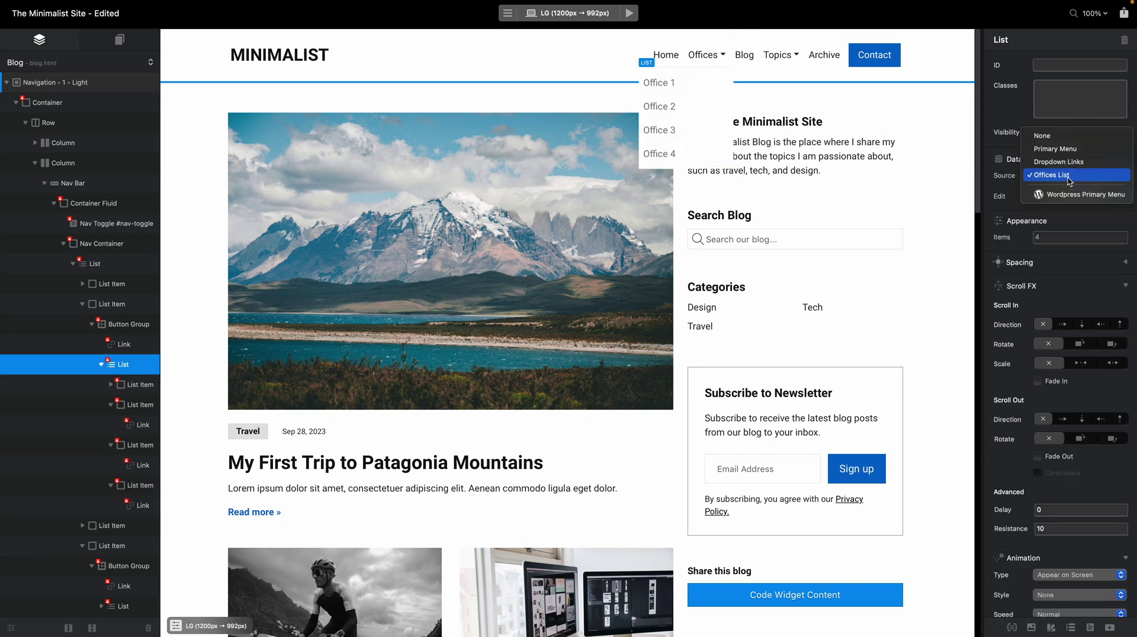
click(1078, 142)
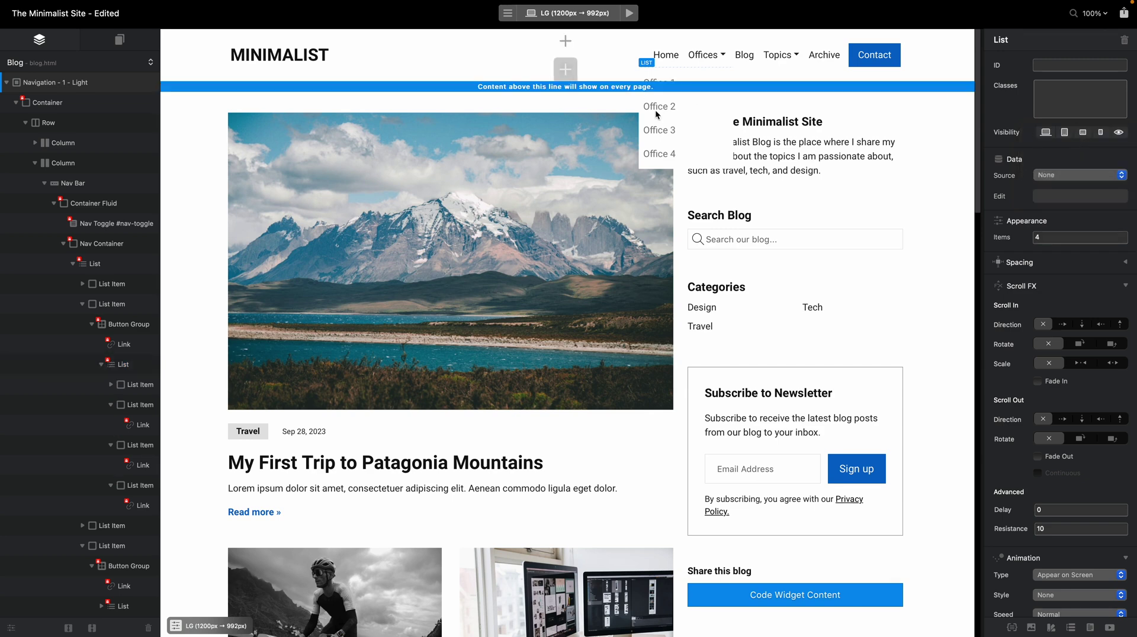
Duplicate the Office 4 list item and relabel the copy Office 5.
click(135, 505)
click(128, 492)
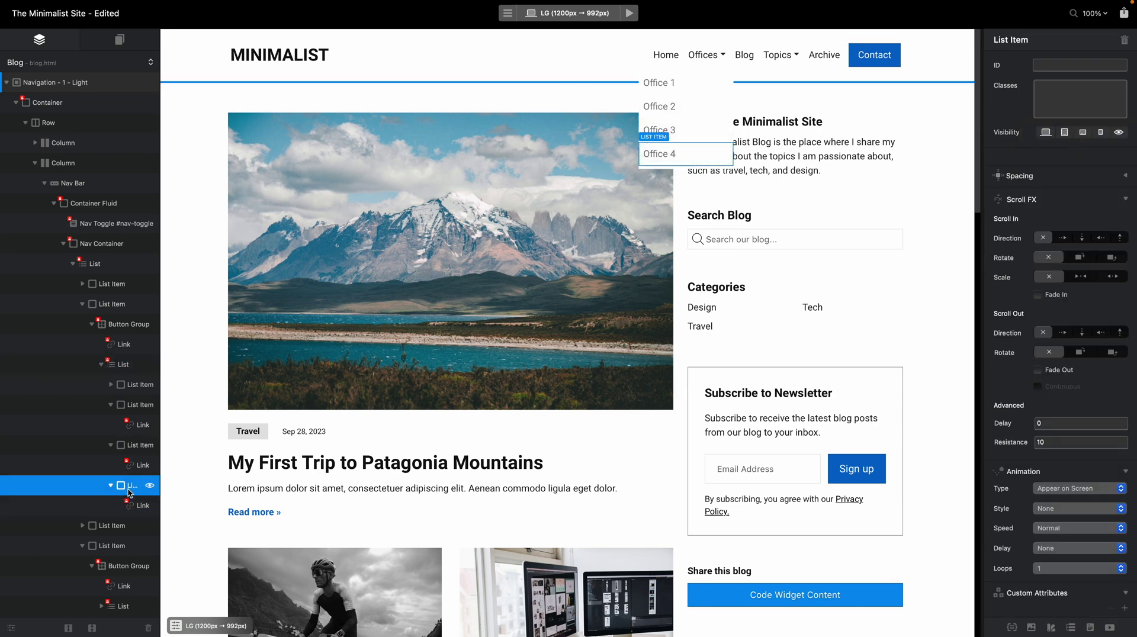
key(super+d)
double_click(659, 177)
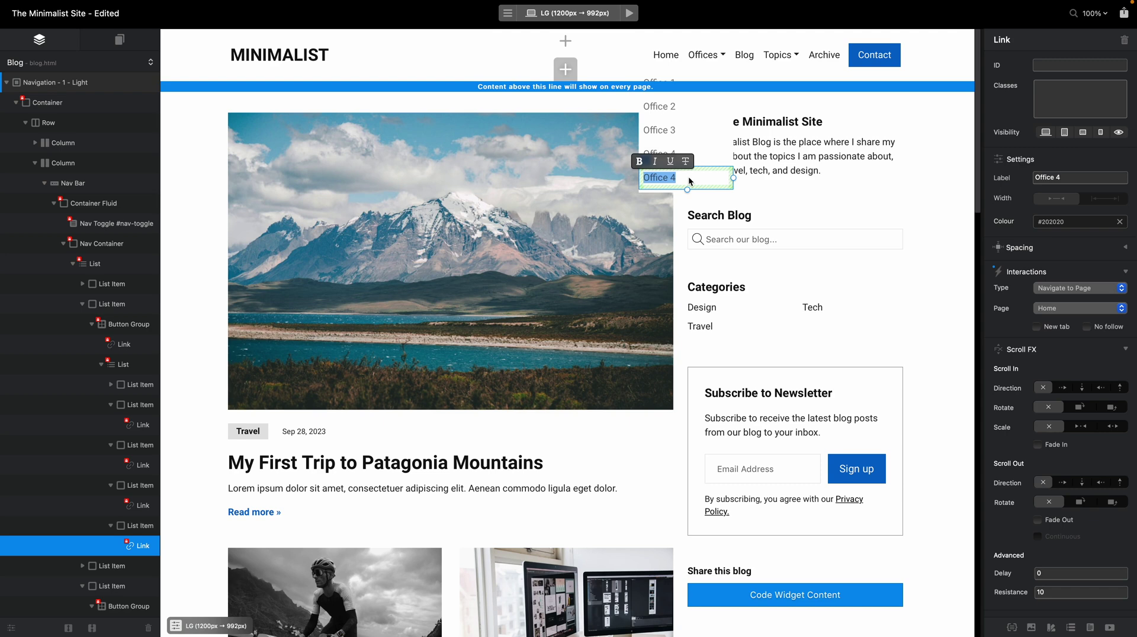
key(BackSpace)
text(5)
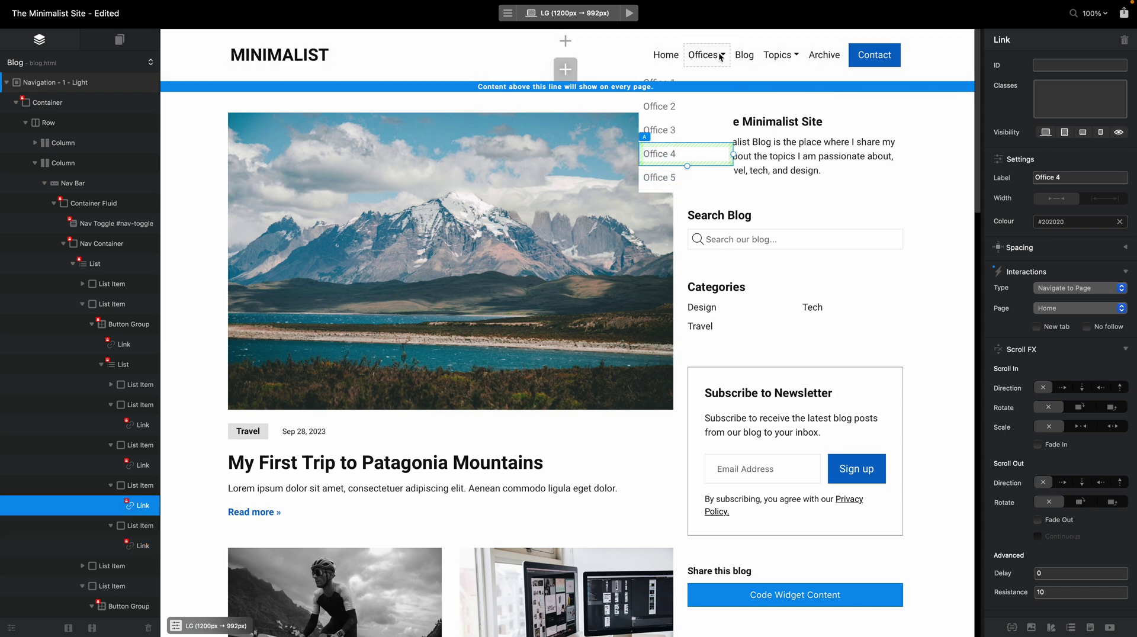
click(704, 54)
click(704, 111)
click(953, 62)
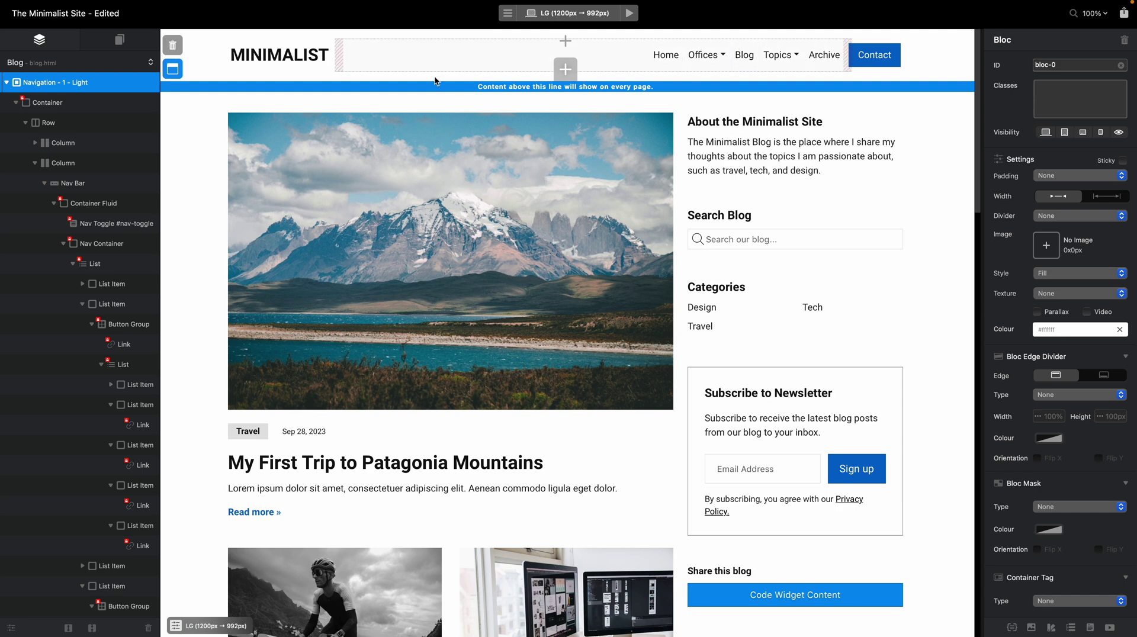
Check the five Offices entries, then set the main nav list's Data Source to Primary Menu.
click(726, 58)
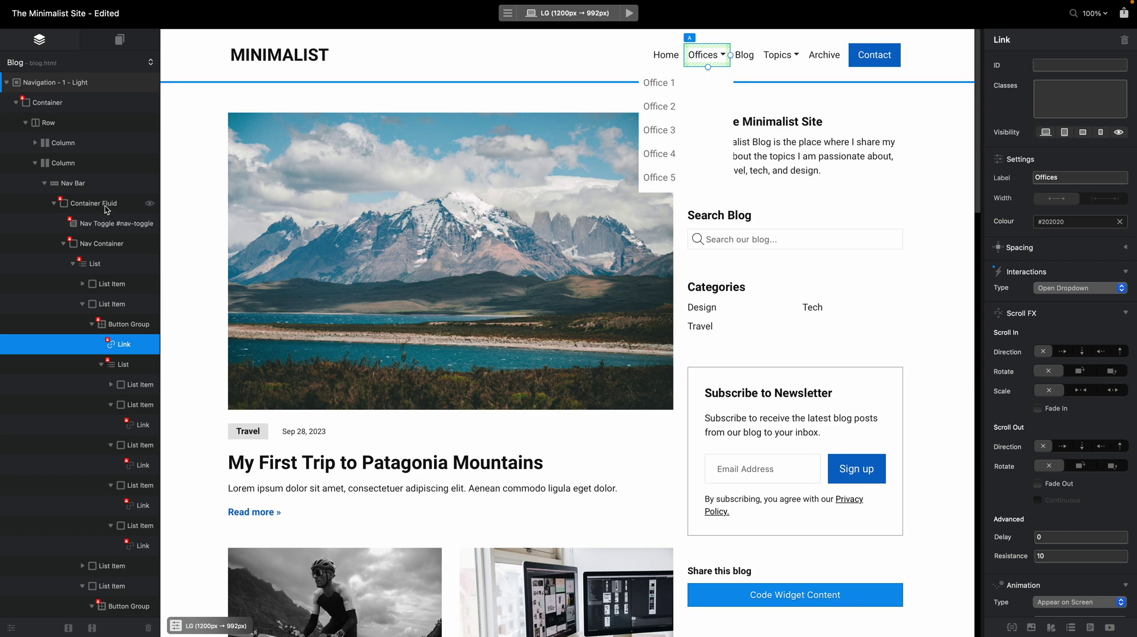
click(95, 185)
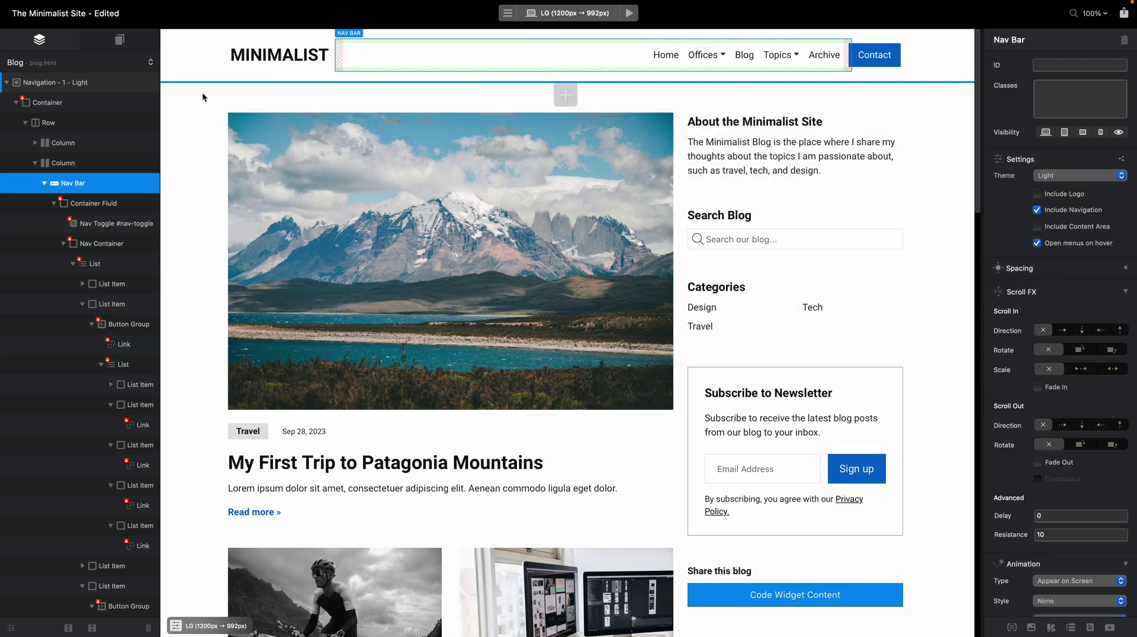
click(711, 64)
click(747, 62)
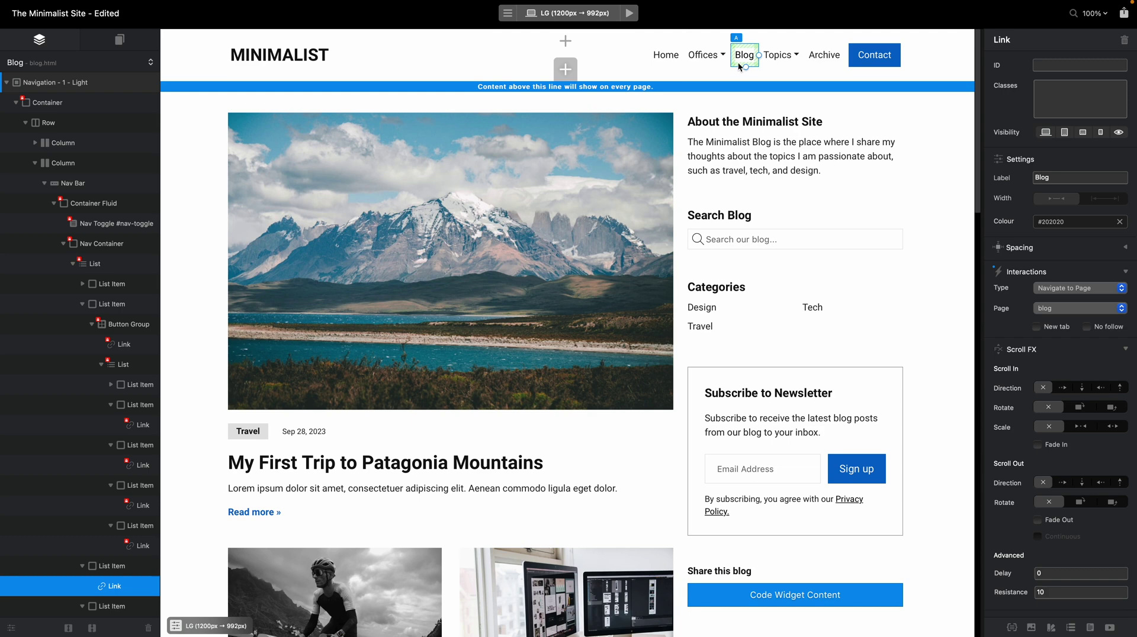
click(639, 55)
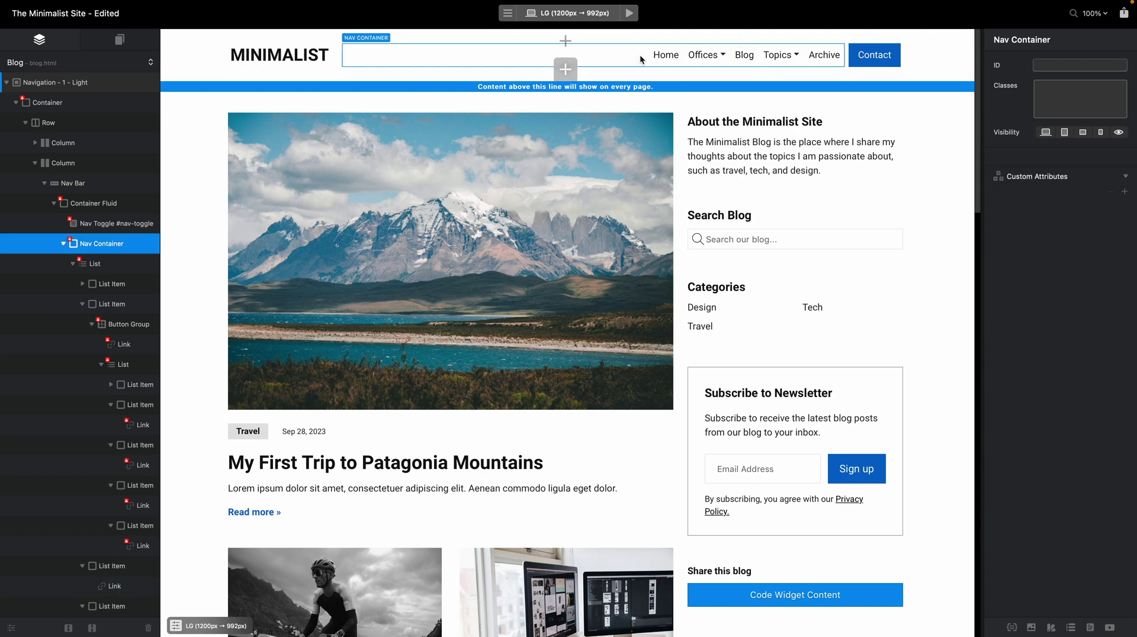
click(94, 265)
click(1075, 176)
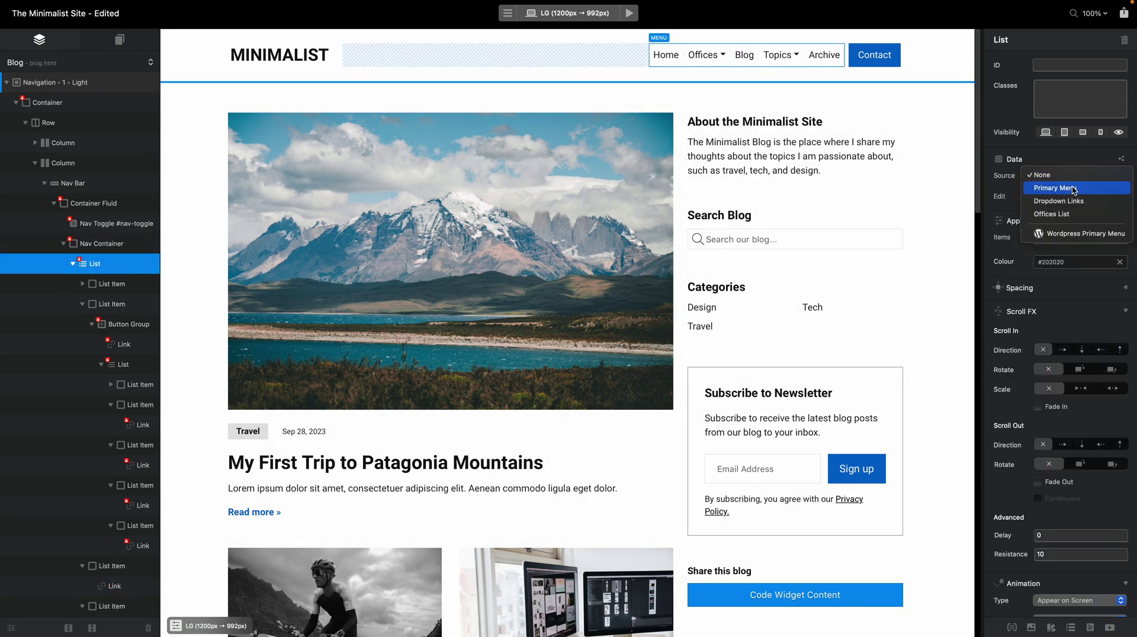
click(1066, 187)
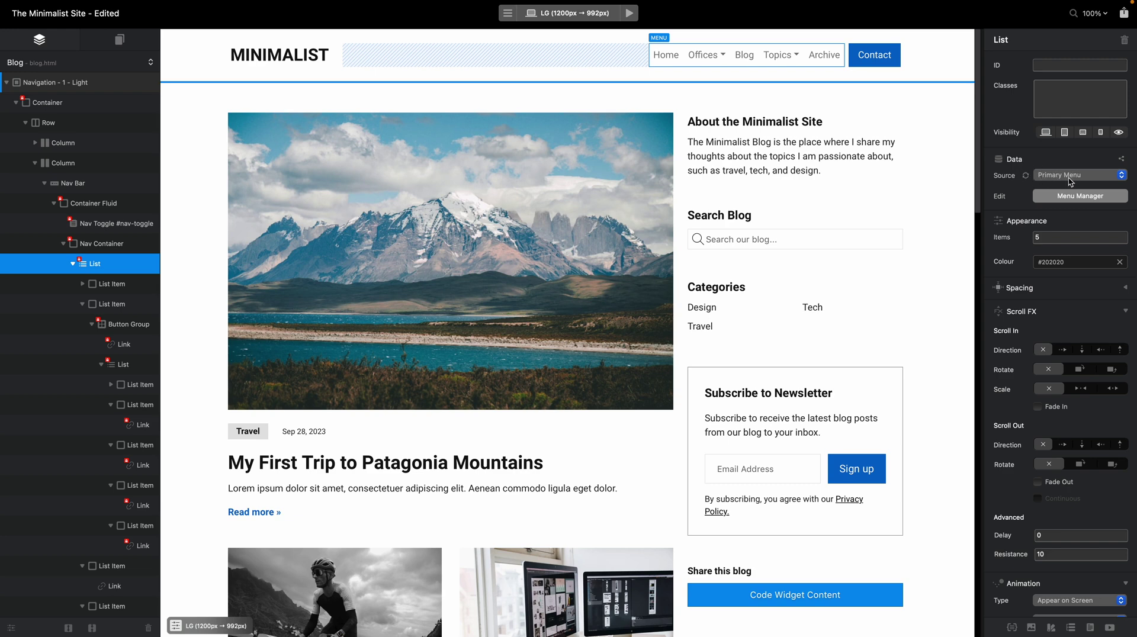
click(1095, 200)
click(532, 240)
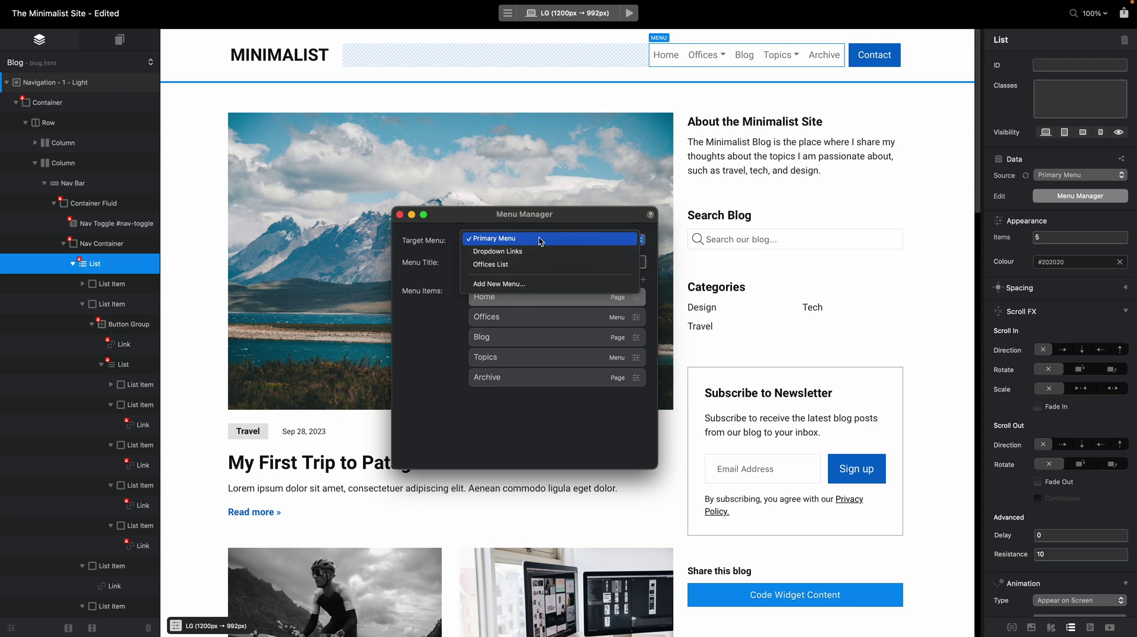
click(433, 249)
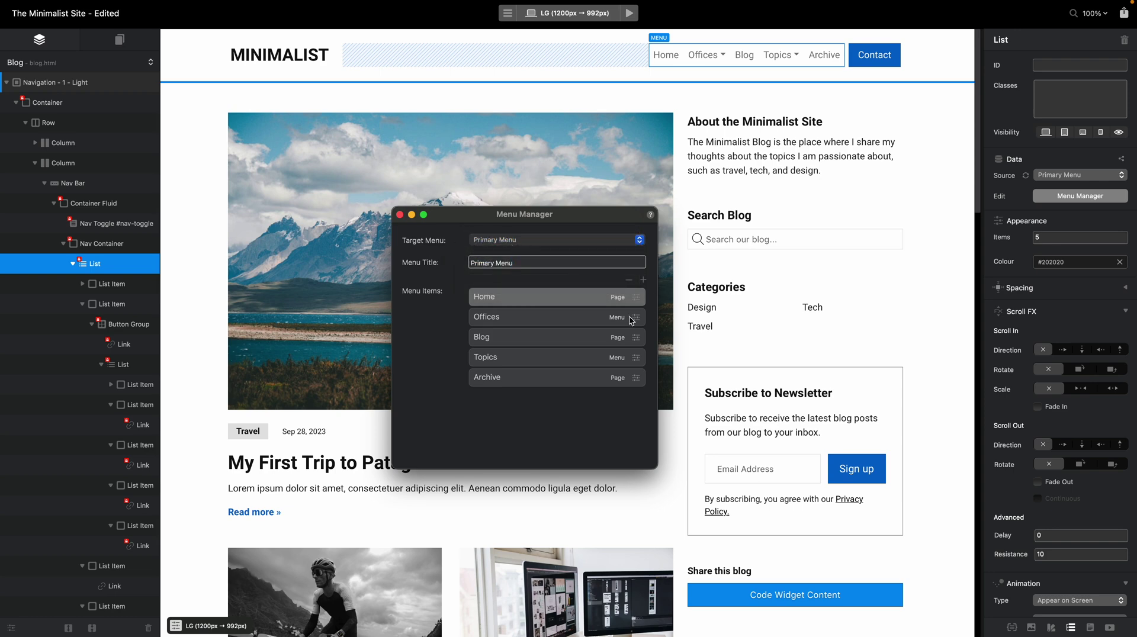
click(590, 320)
click(583, 359)
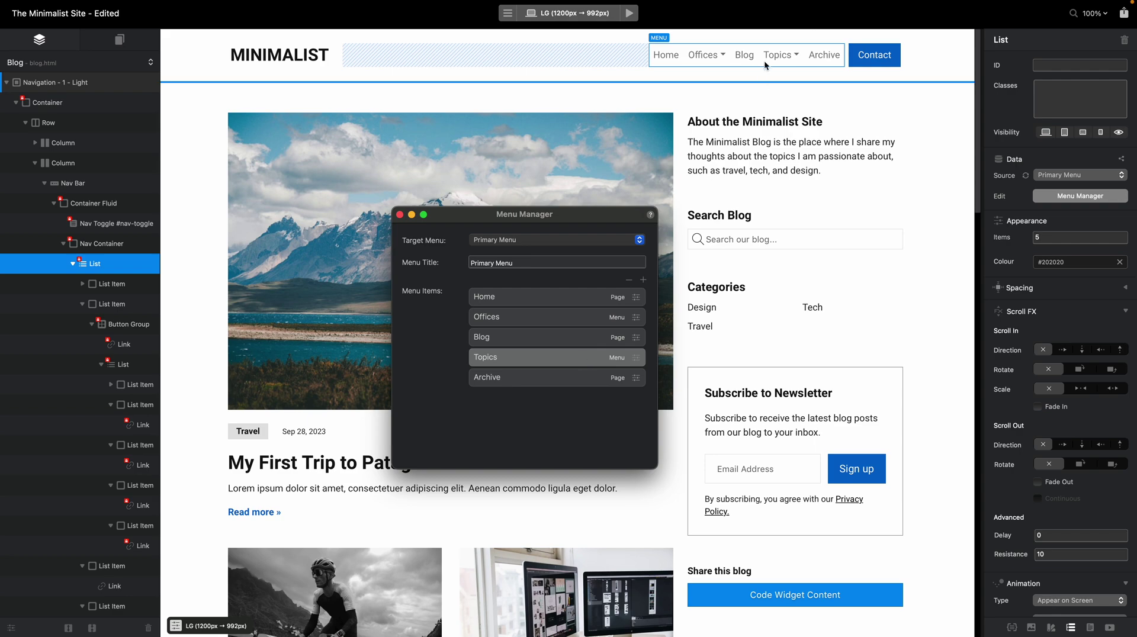
click(401, 215)
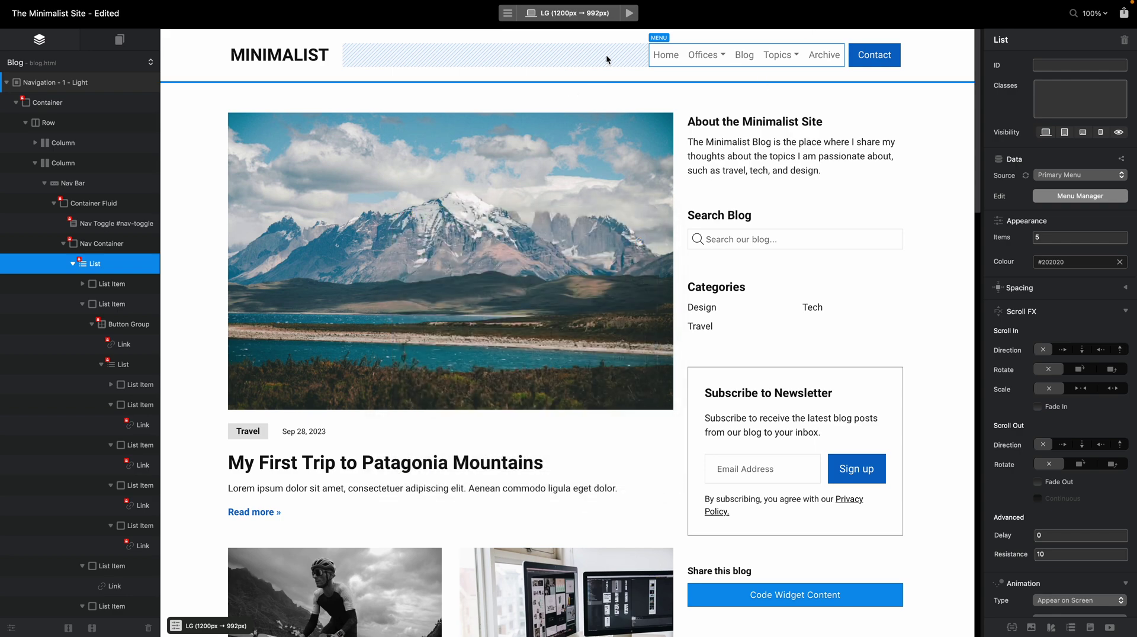
click(629, 13)
click(709, 54)
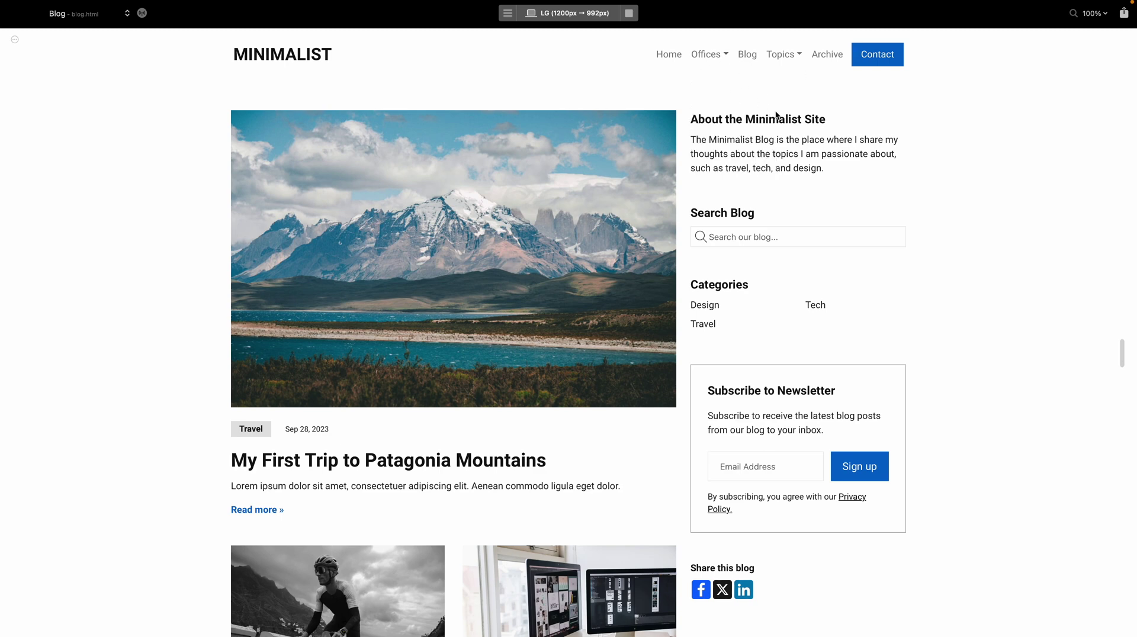
Leave preview and set the main nav list's Data Source to None.
click(629, 13)
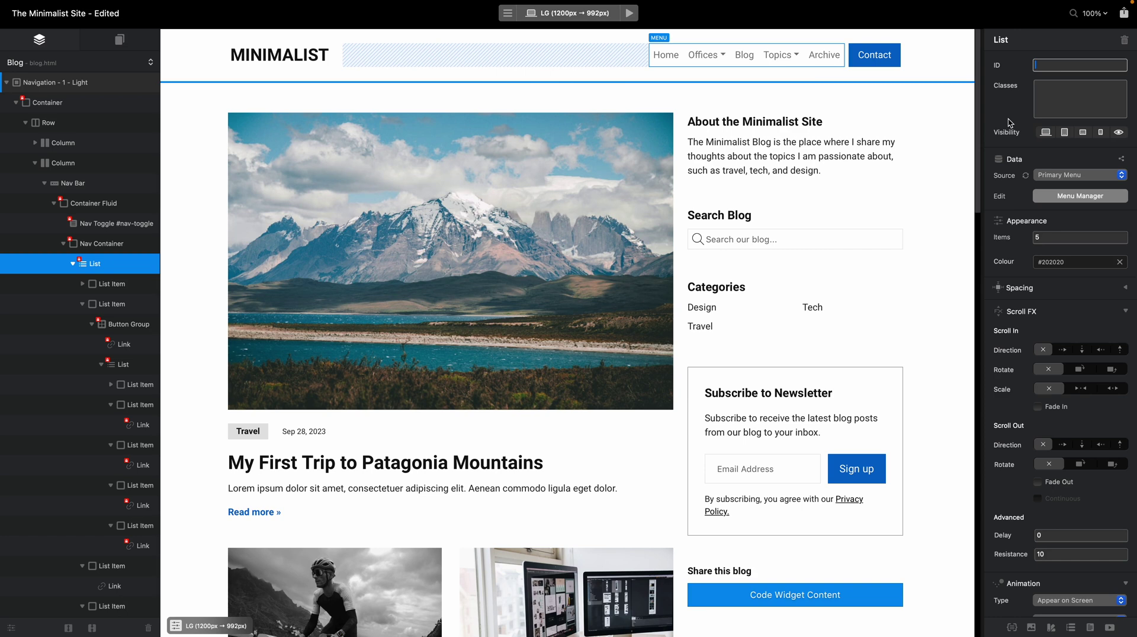
click(1055, 174)
click(1061, 160)
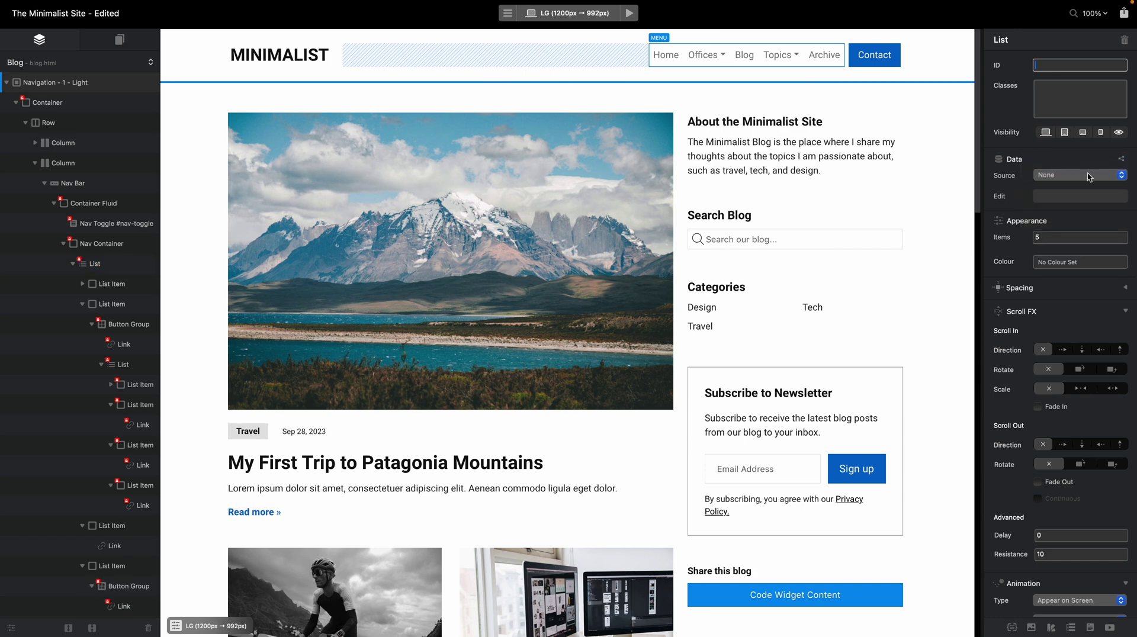
Change the Blog link's interaction type from Navigate to Page to Ecommerce.
click(745, 55)
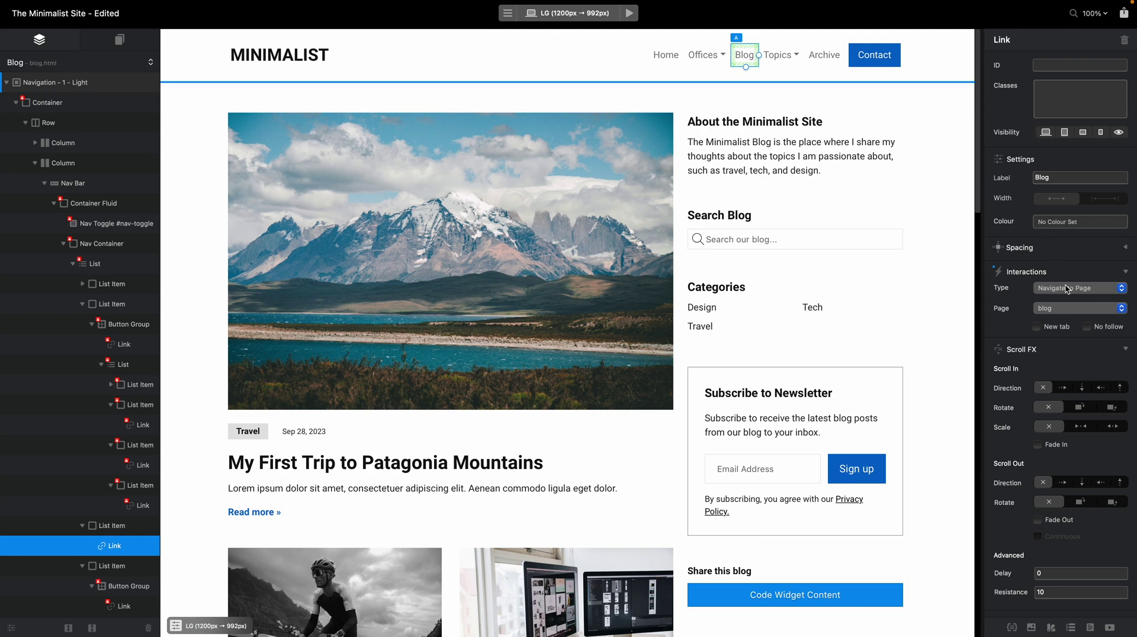
click(1092, 295)
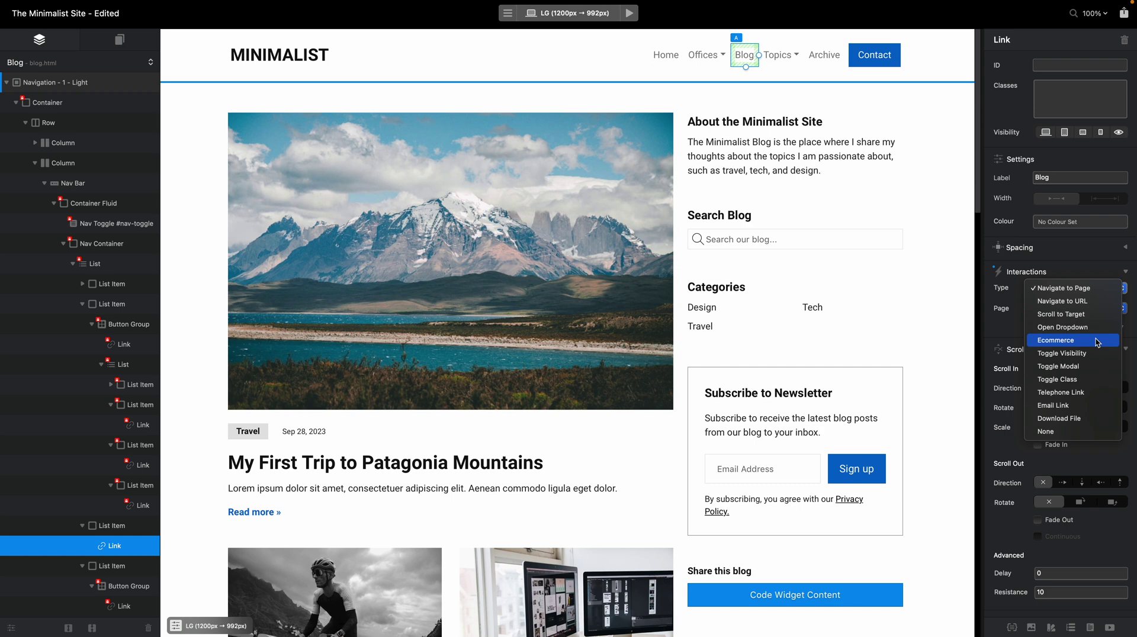
click(1098, 341)
click(1093, 289)
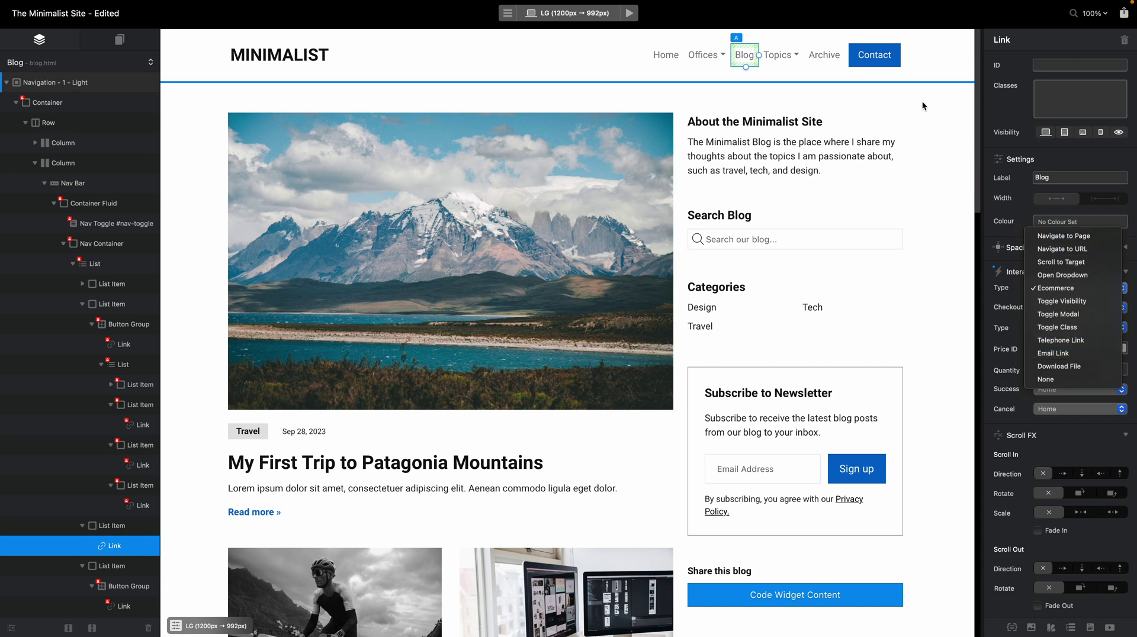
click(946, 49)
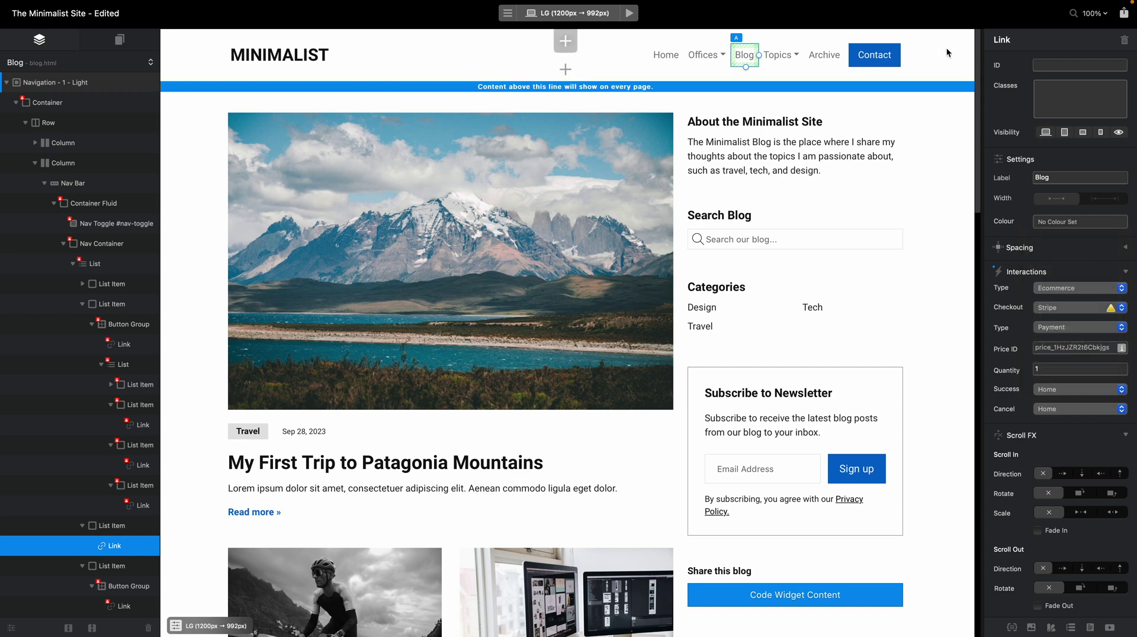